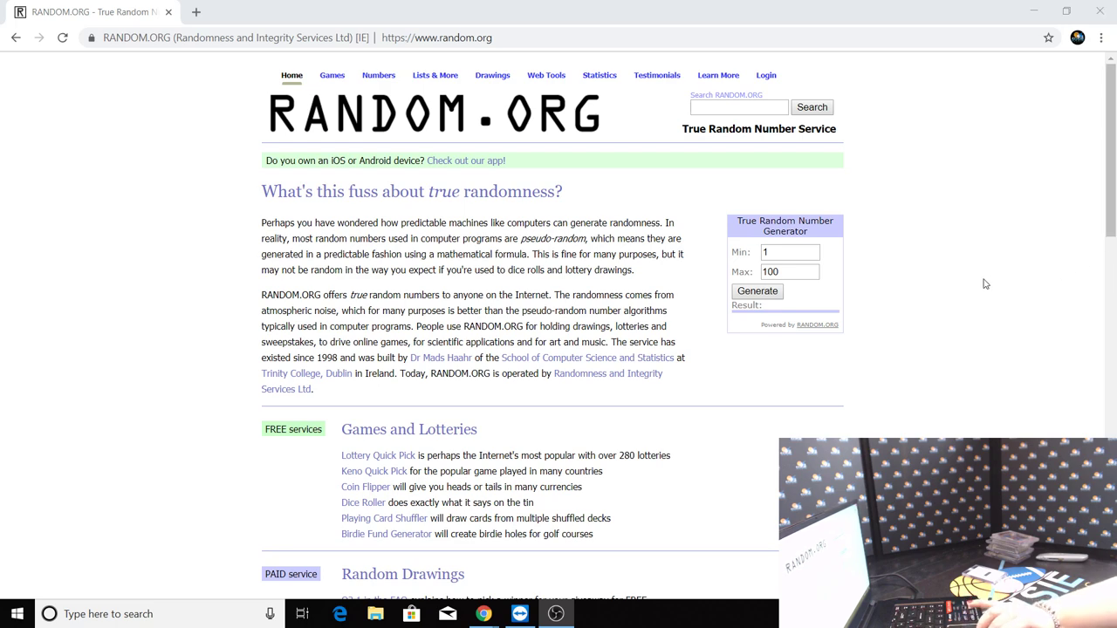
Step: Open the List Randomizer from the home page's free list and string services
scroll(1101, 336, down, 3)
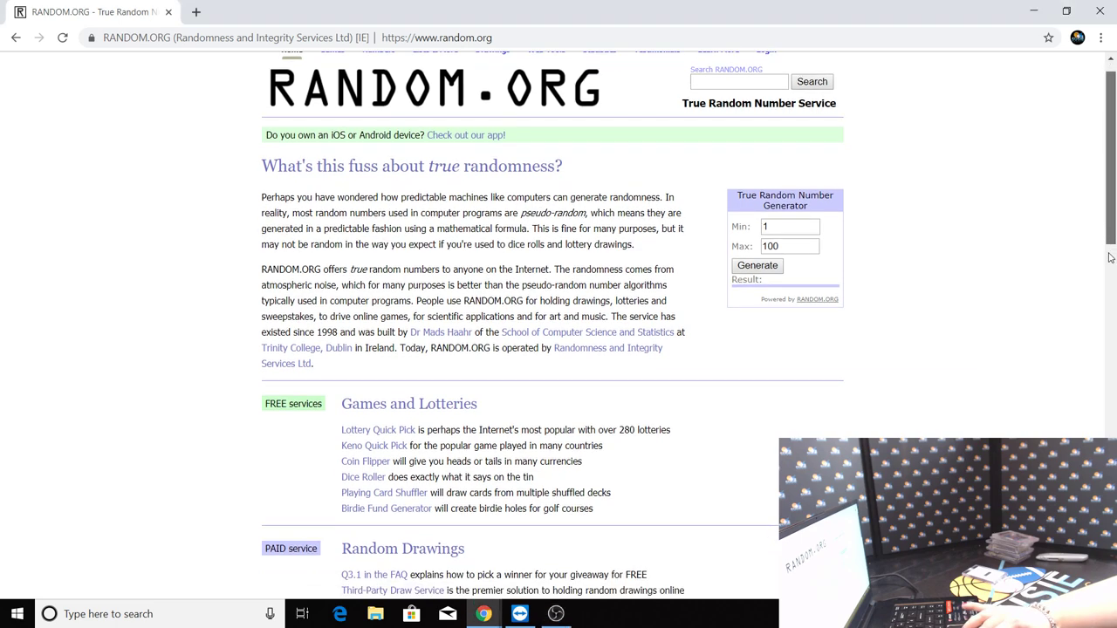
scroll(1101, 337, down, 3)
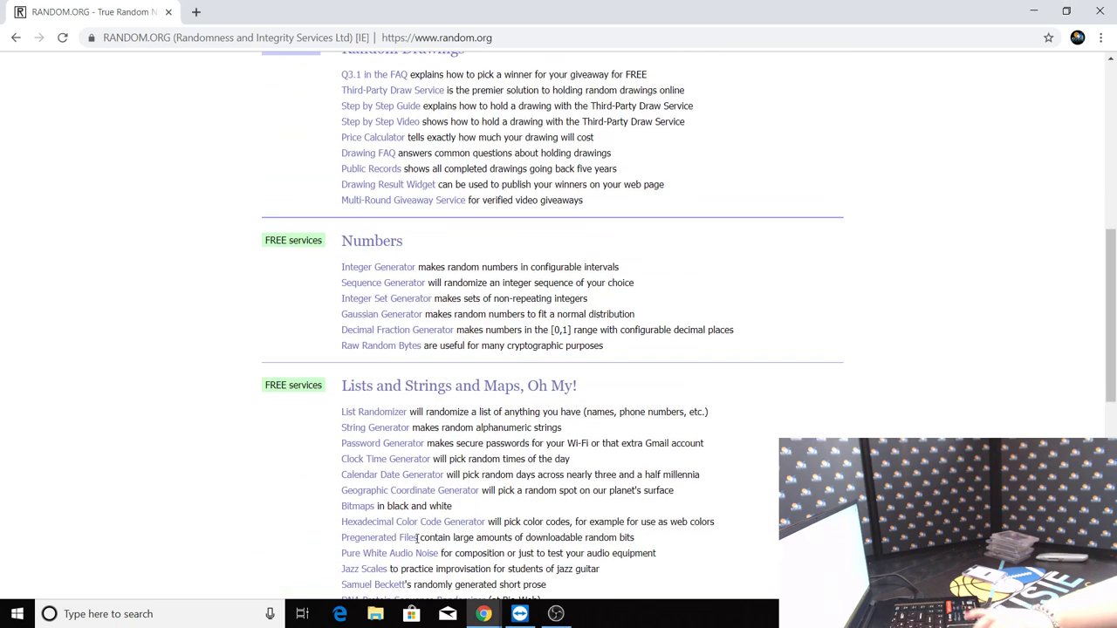
click(384, 414)
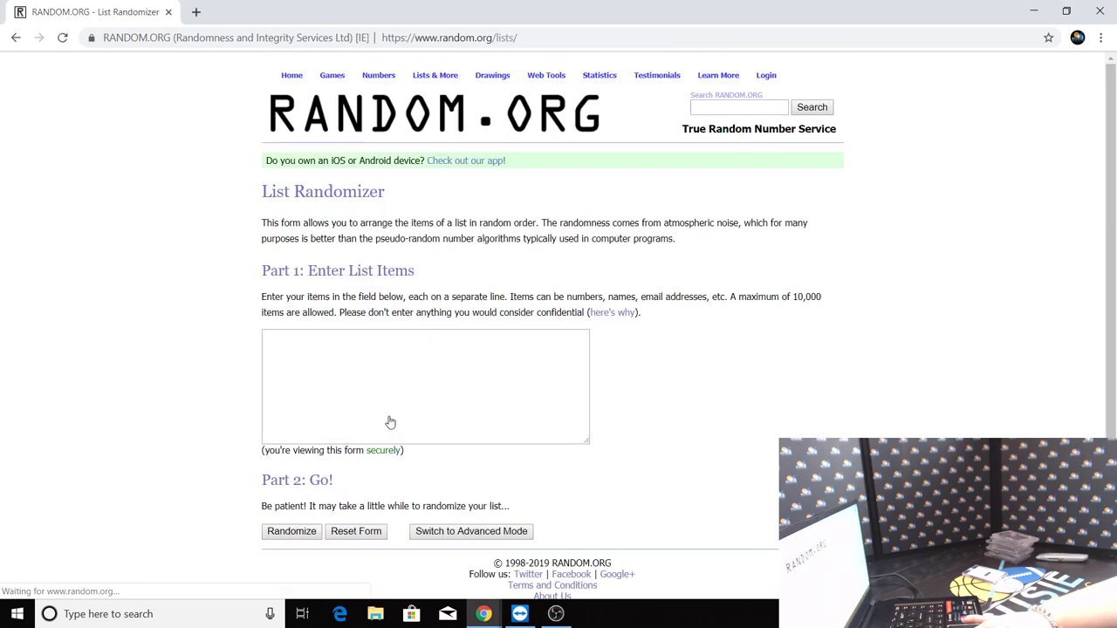
Step: Enter hawks, celtics and nets as the first list items, each on its own line
click(423, 369)
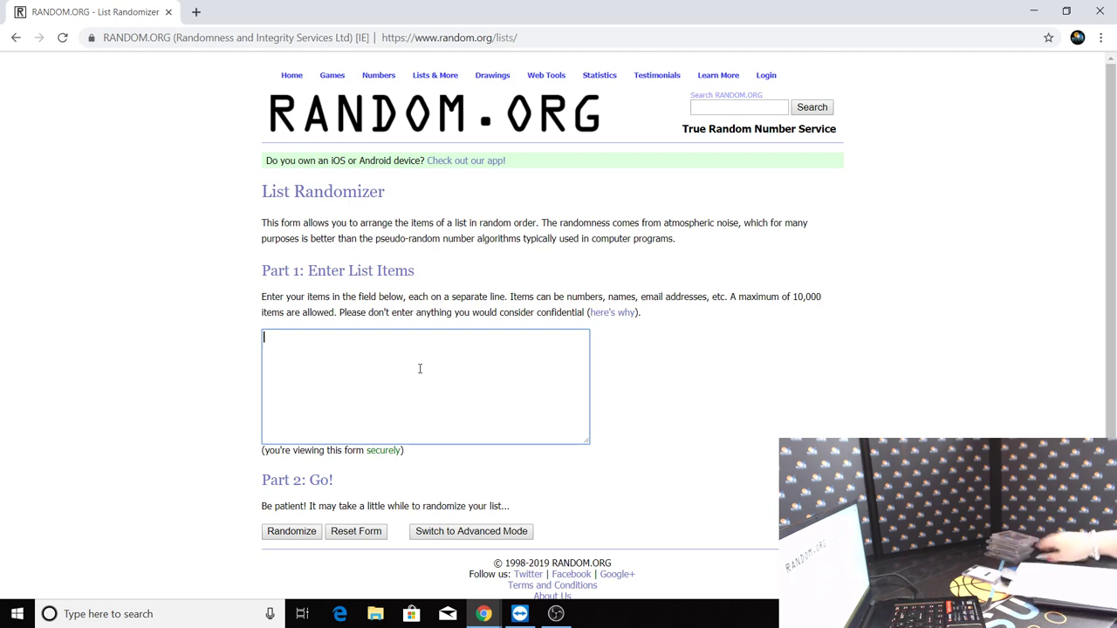
text(ha)
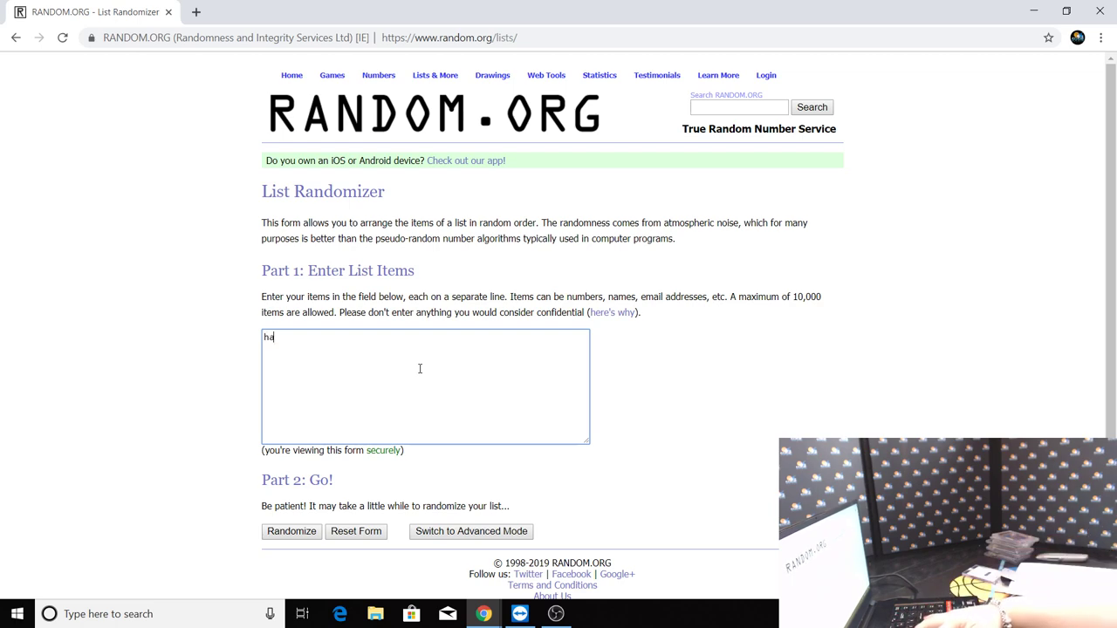
text(wks)
key(Return)
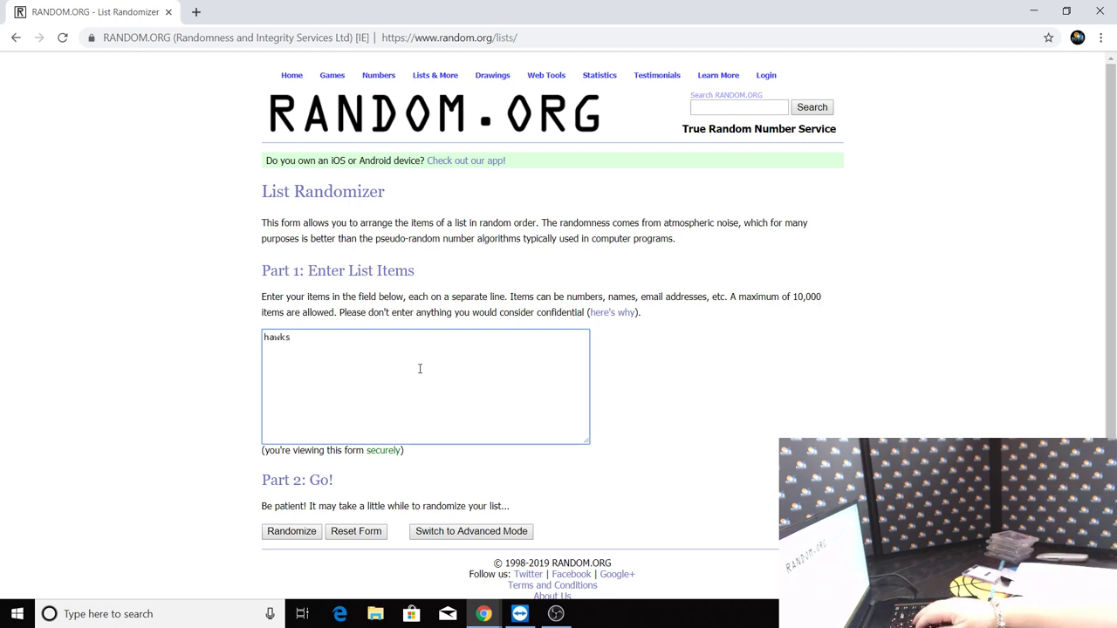
text(celti)
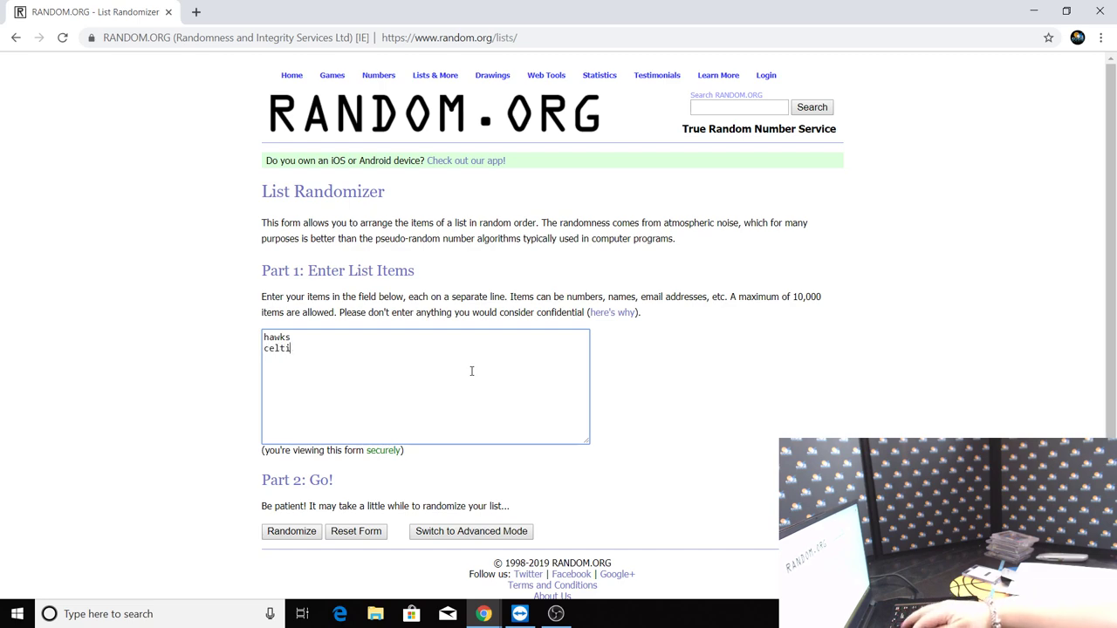
text(cs)
key(Return)
text(nets)
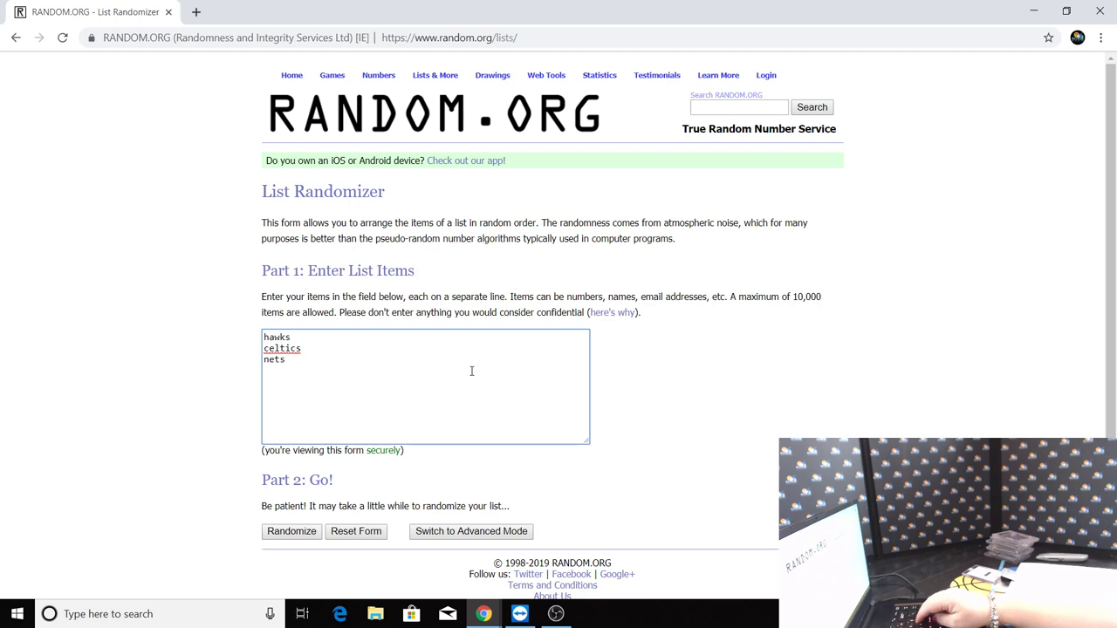
key(Return)
Step: Add hornets, bulls and cavs to the list items, each on a separate line
text(hornets)
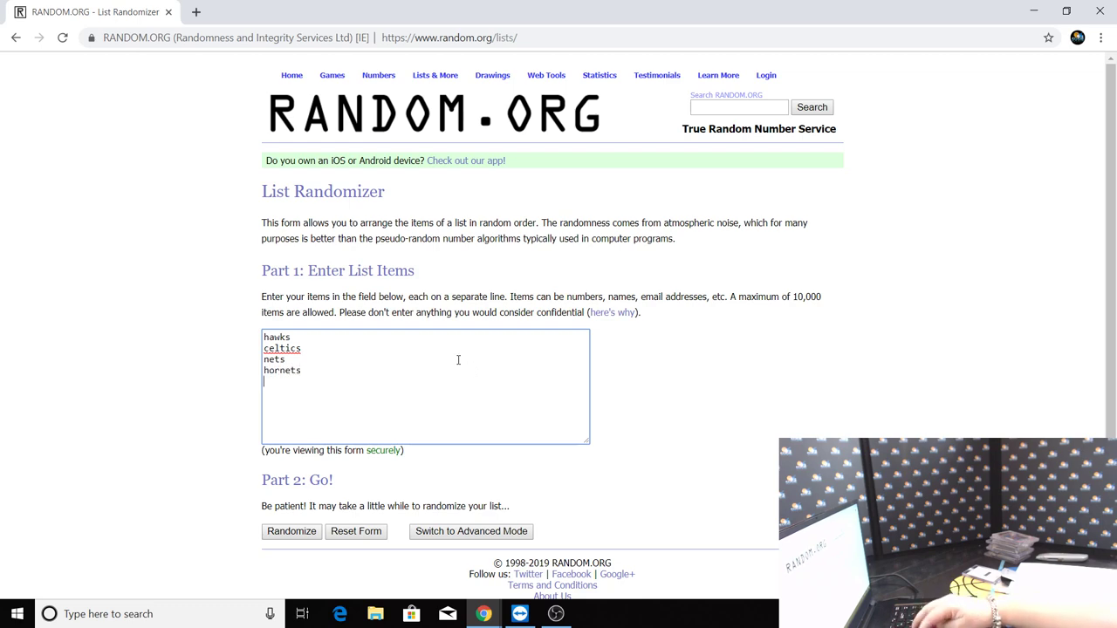
key(Return)
text(b)
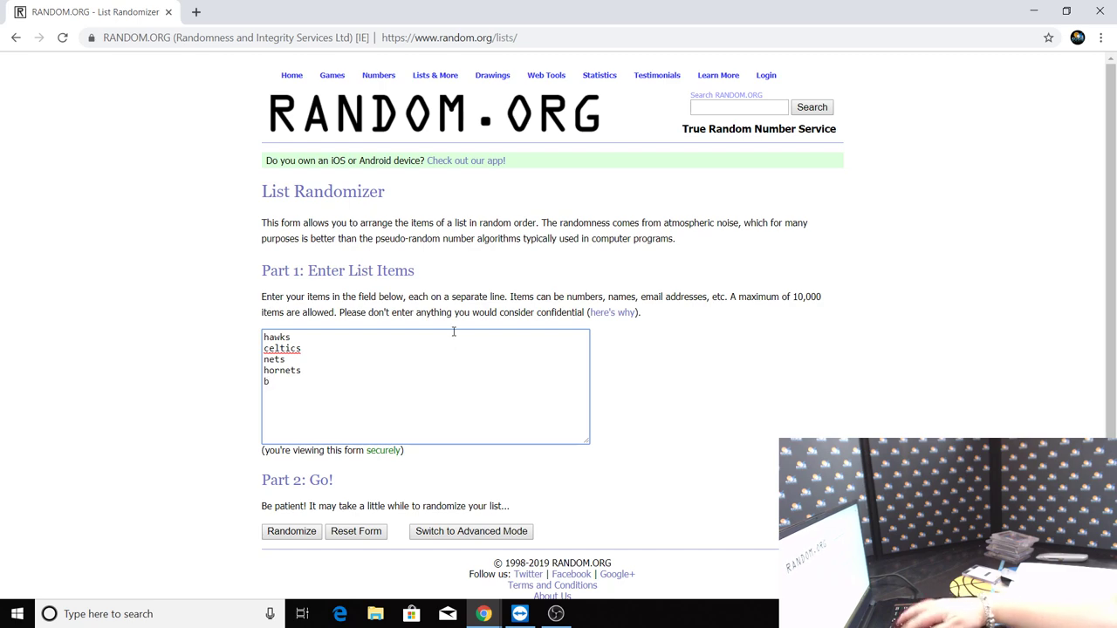
text(ulls)
key(Return)
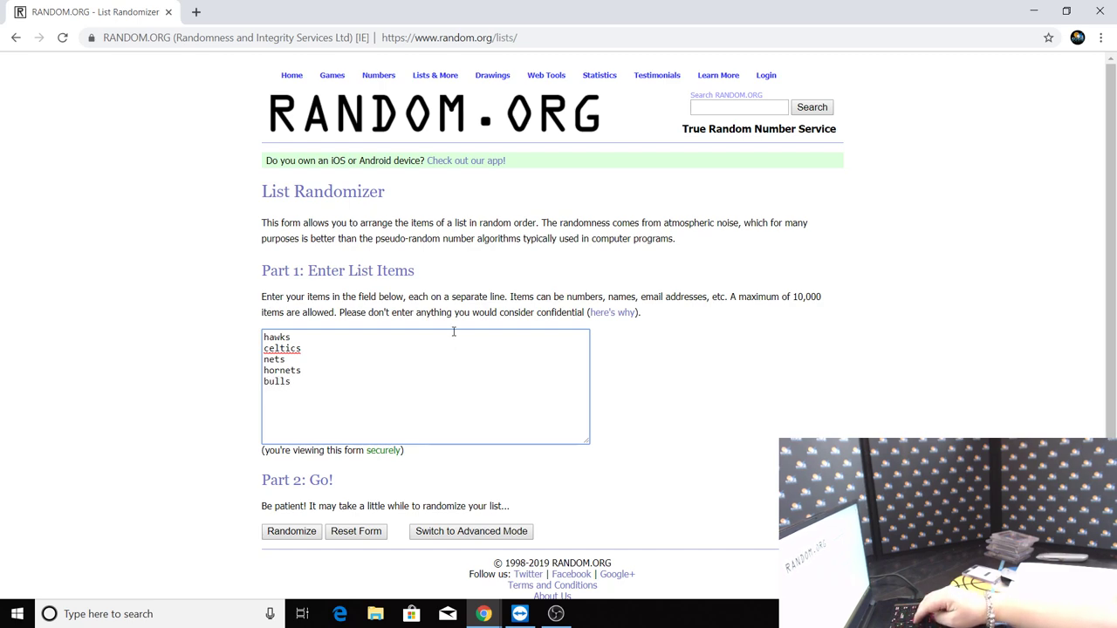
text(cavs)
key(Return)
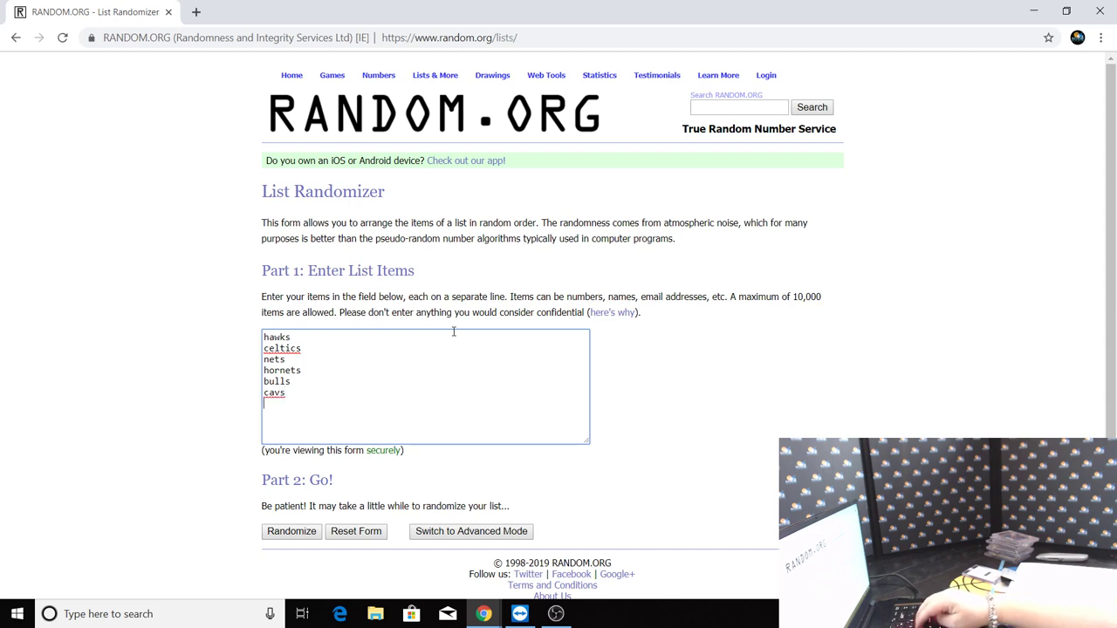
Step: Add mavericks, nuggets, pistons and warriors to the list, one team per line
text(maveric)
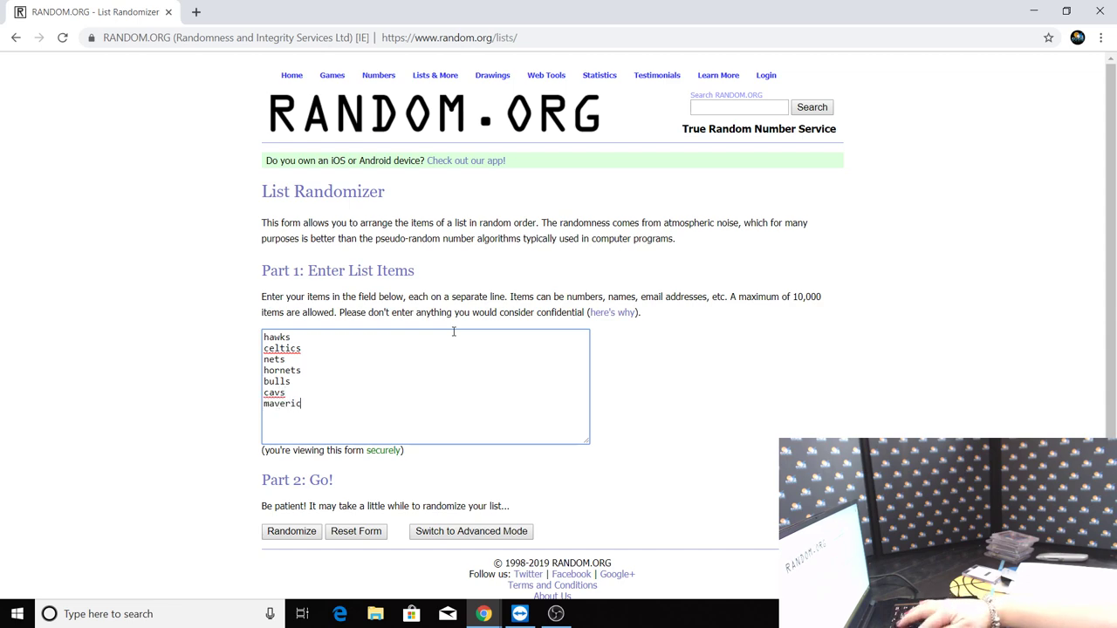
text(ks )
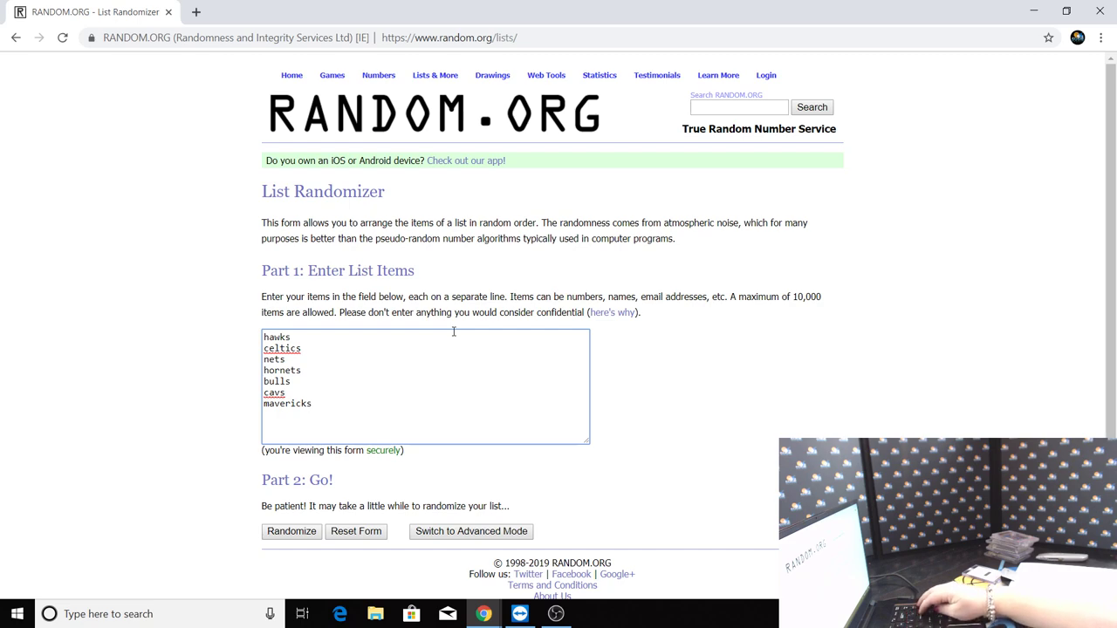
text(nuggets )
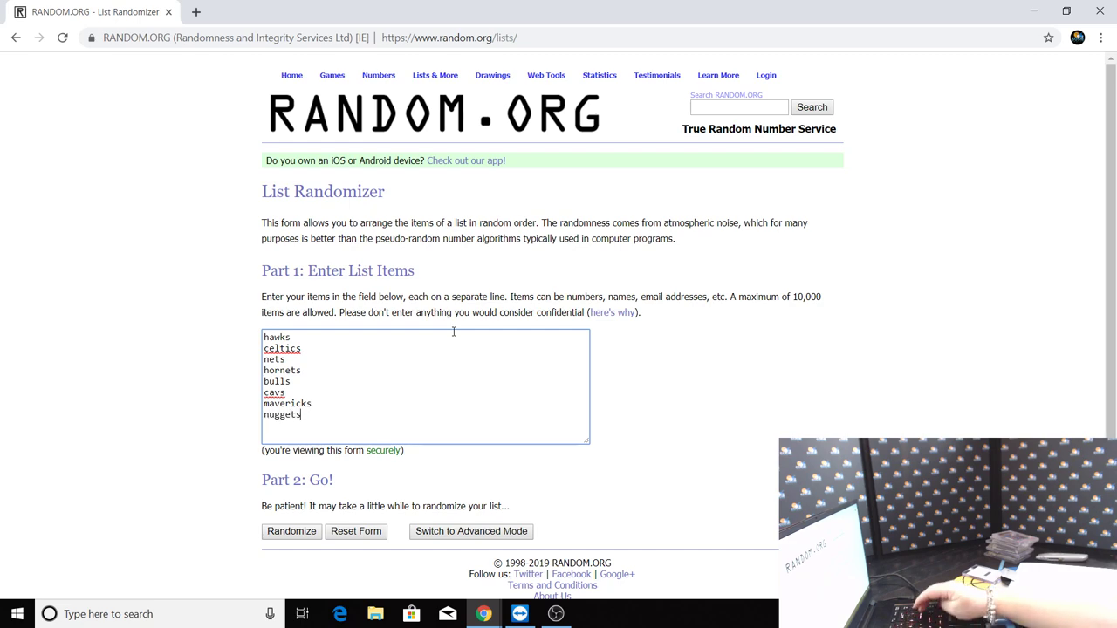
text(pistons )
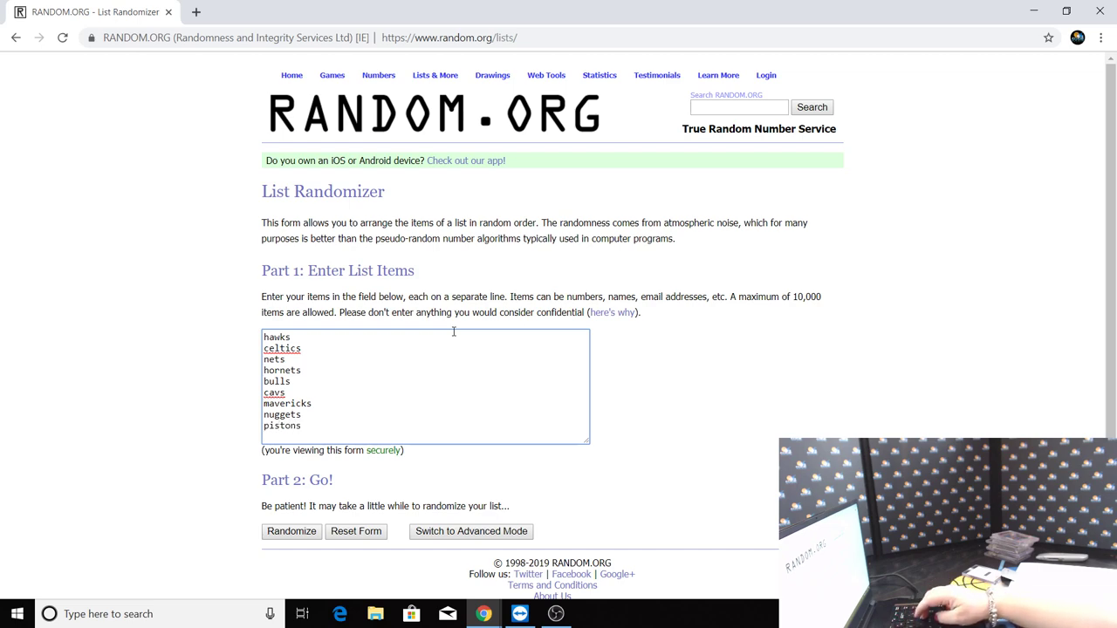
text(warriors)
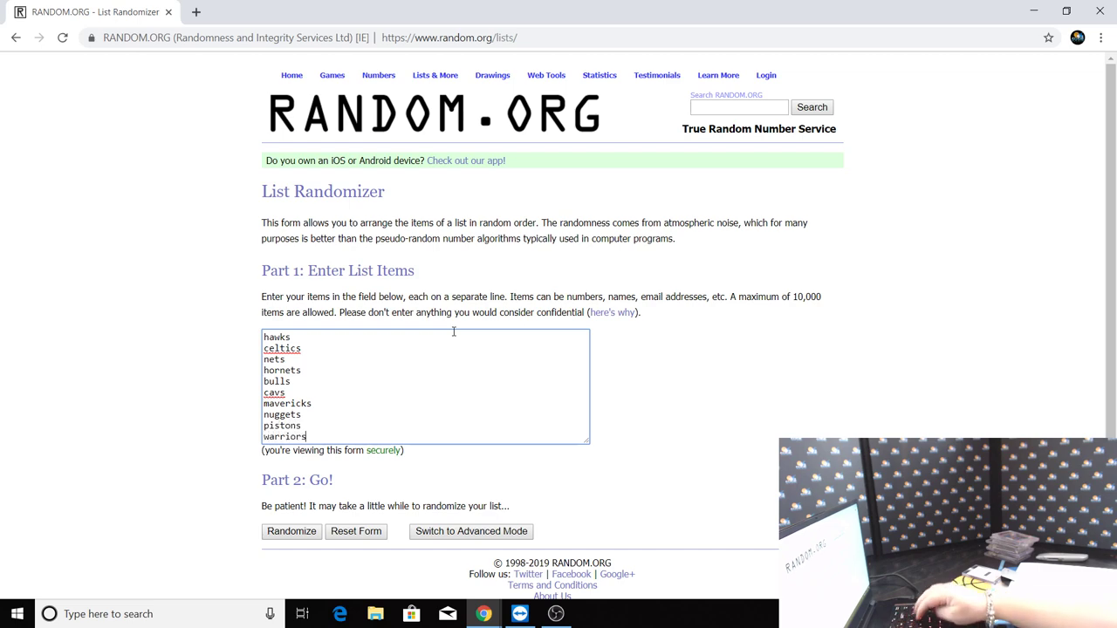
key(Return)
Step: Continue the list of items with rockets, pacers and clippers on separate lines
text(rockets)
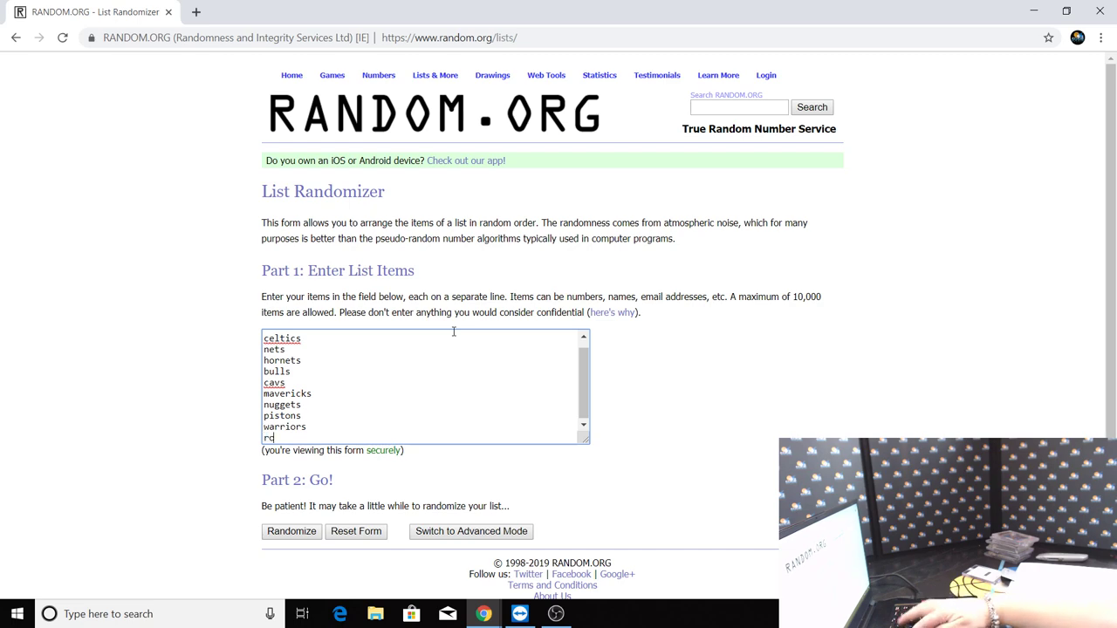
key(Return)
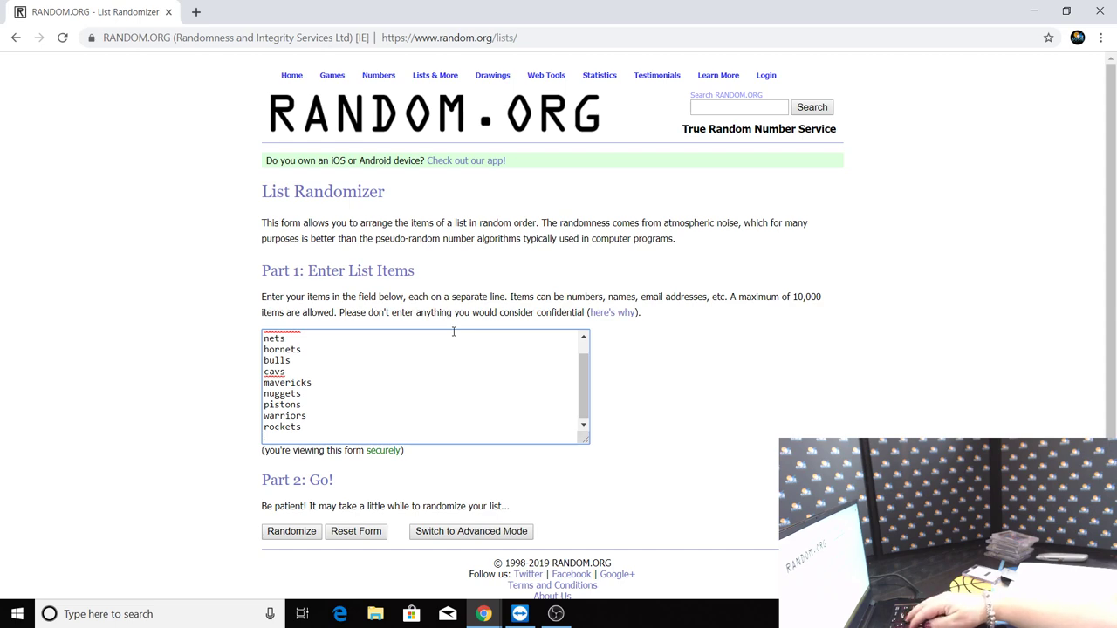
text(pacers)
key(Return)
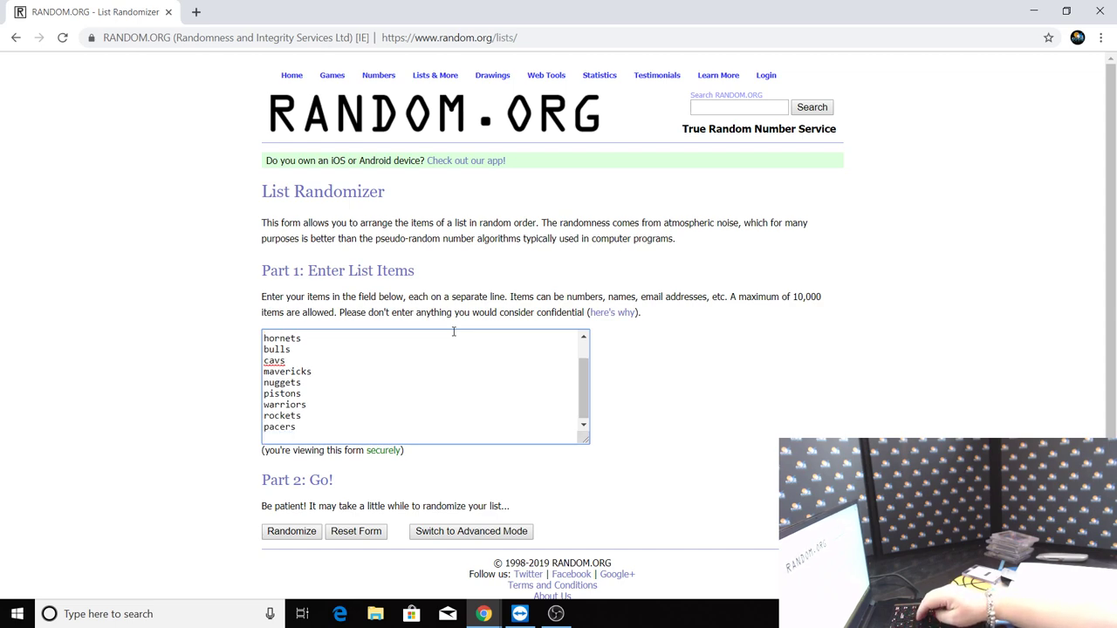
text(clippers)
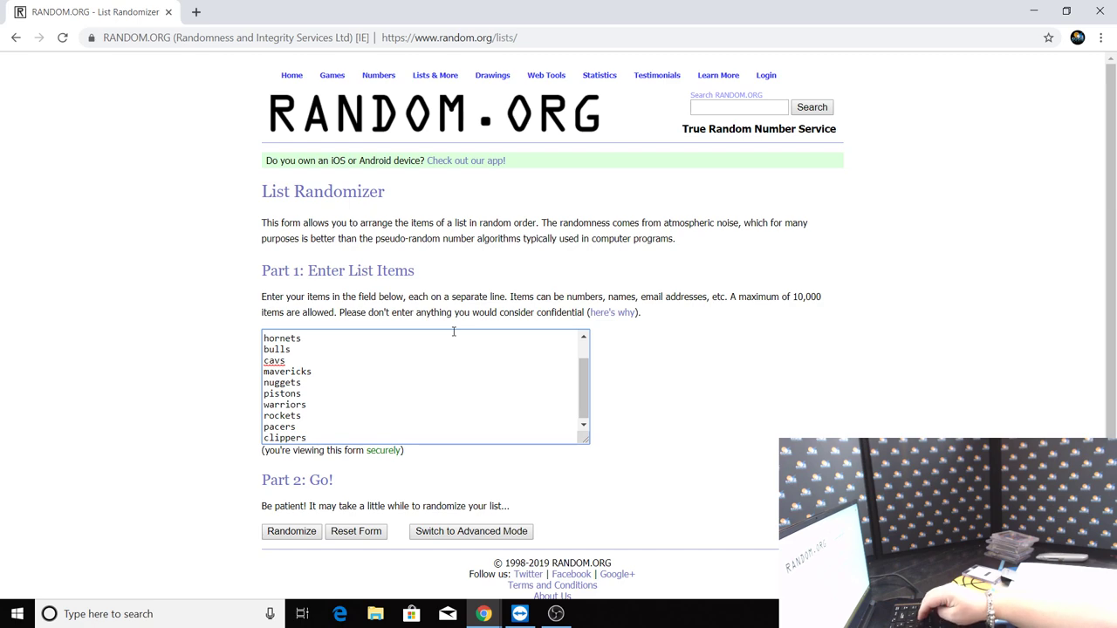
key(Return)
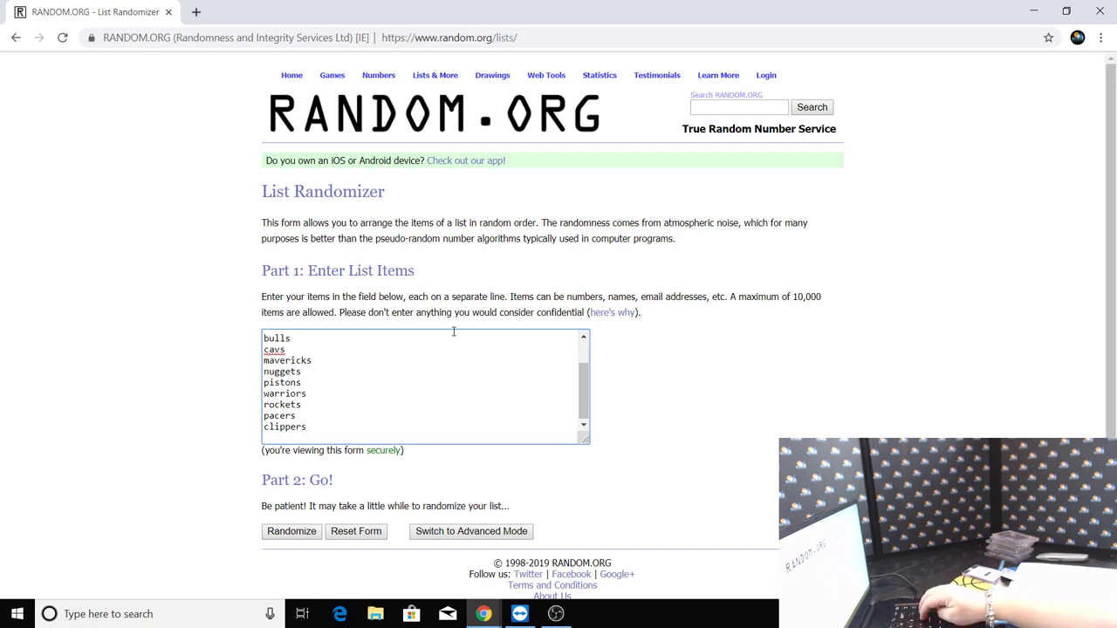
Step: Append lakers, grizzlies and heat to the list items, each on its own line
text(lakers)
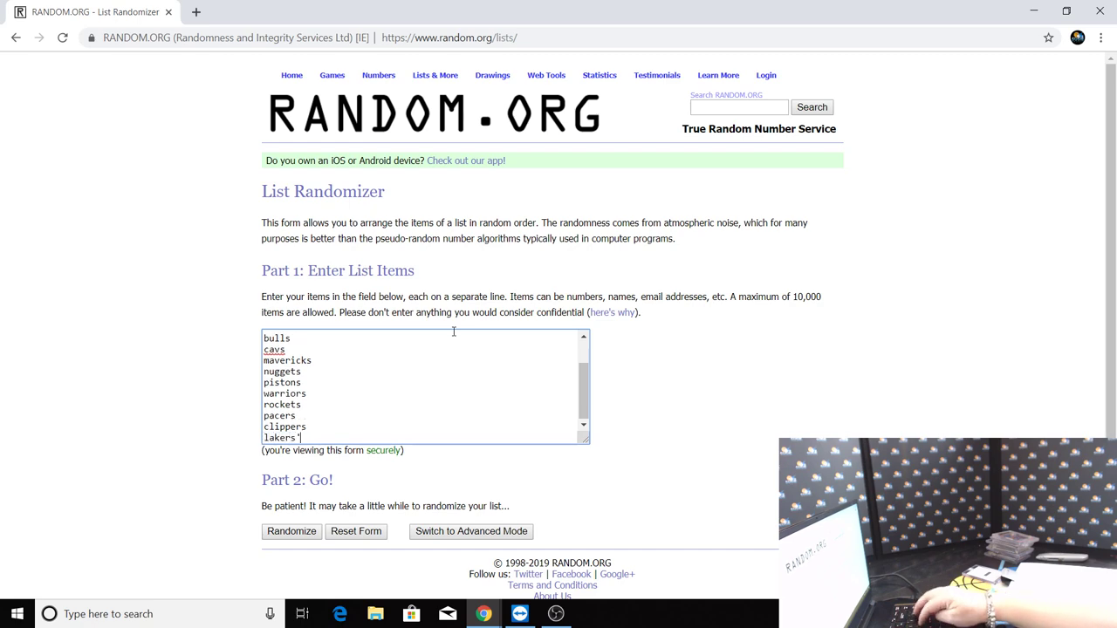
key(Return)
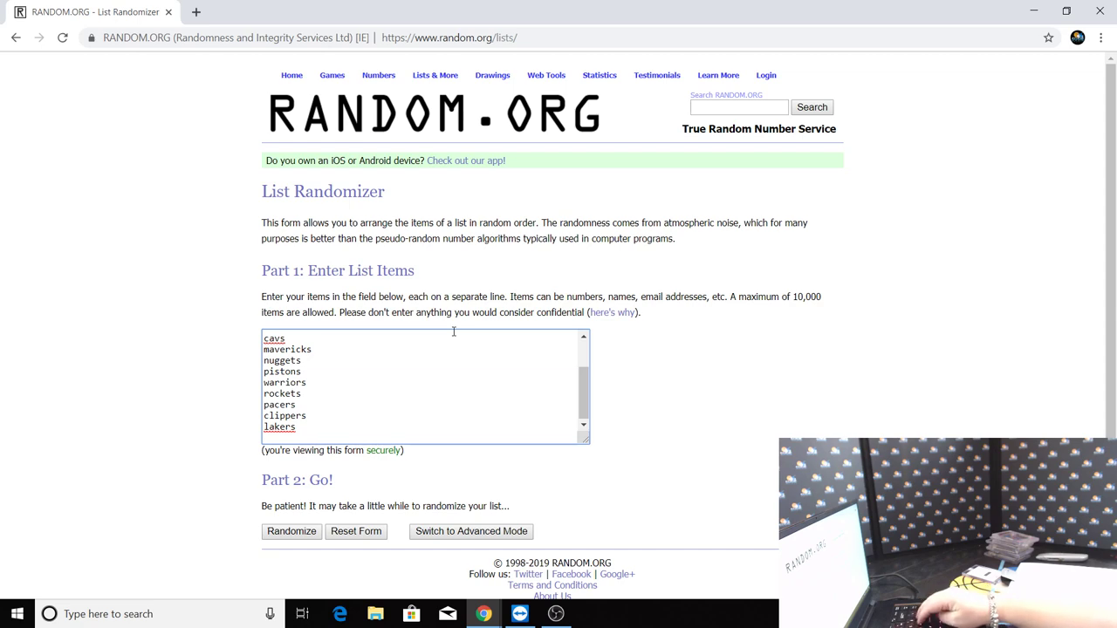
text(grizzlies)
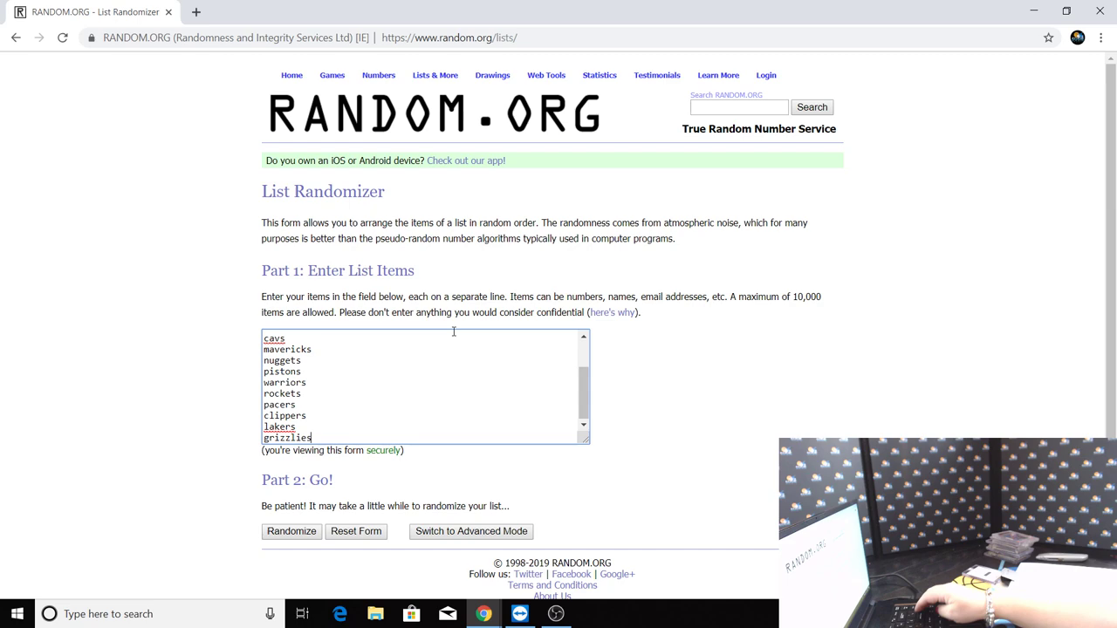
key(Return)
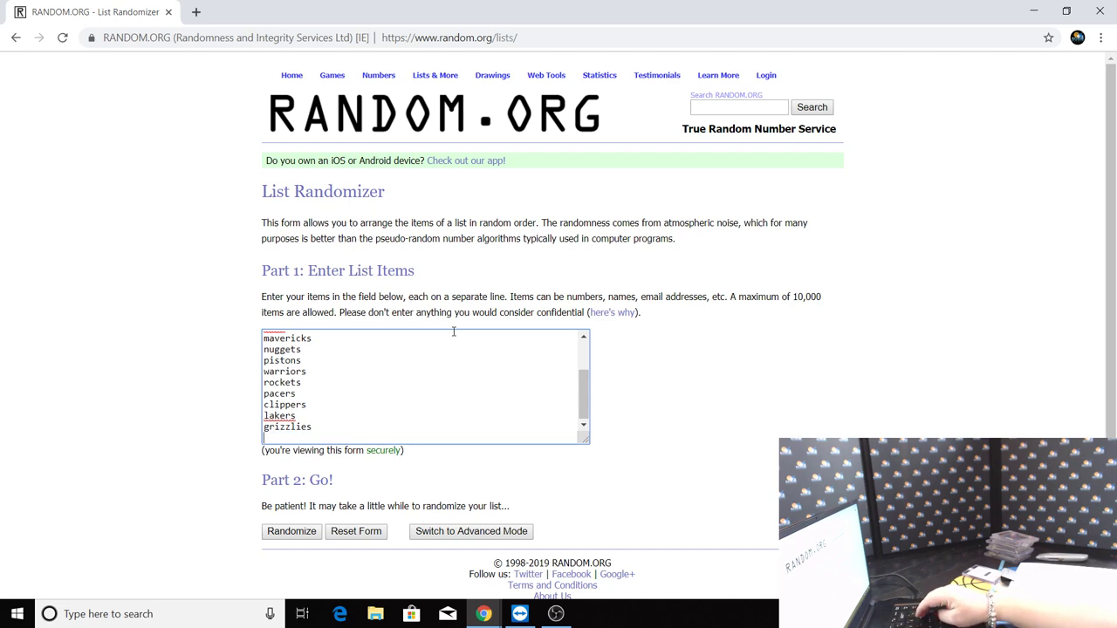
text(heat)
key(Return)
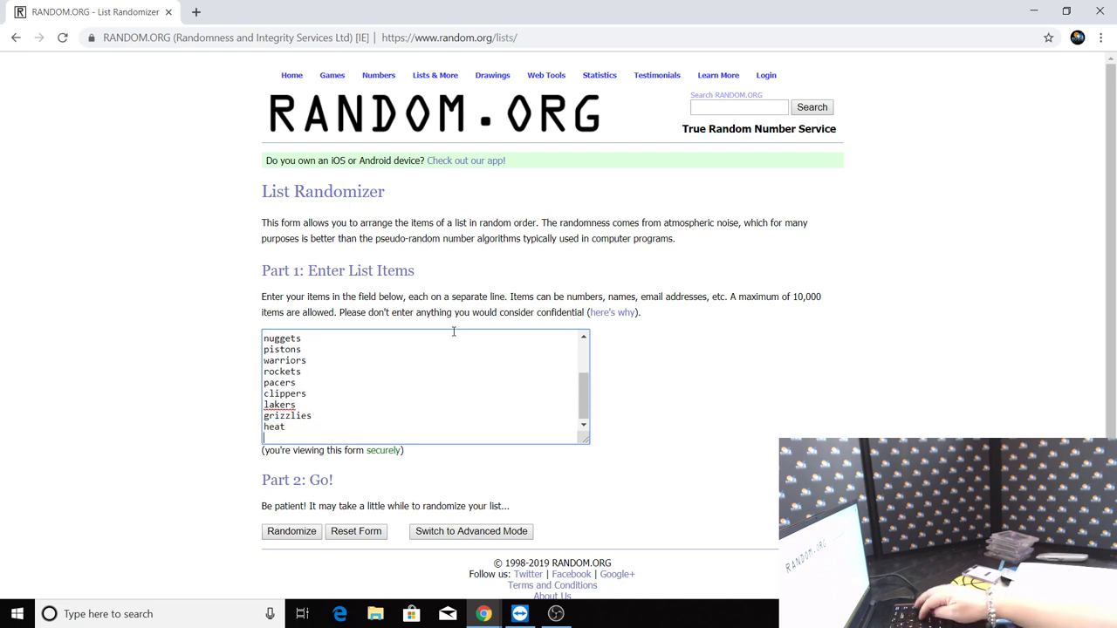
Step: Add bucks and timberwolves as the next two lines of the item list
text(bucls)
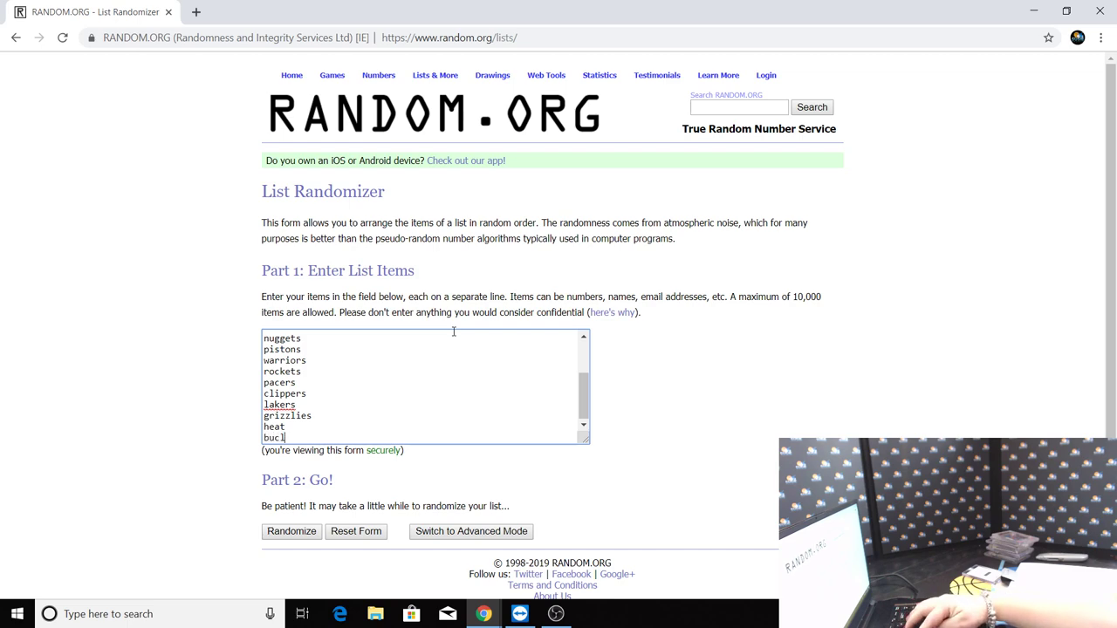
key(BackSpace)
text(ks)
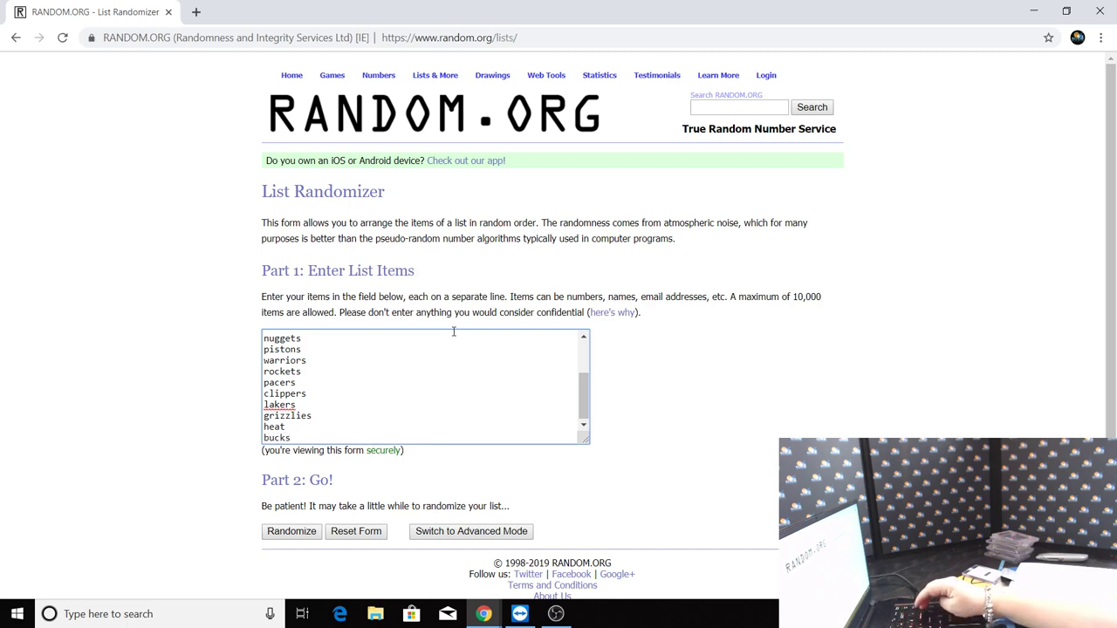
key(Return)
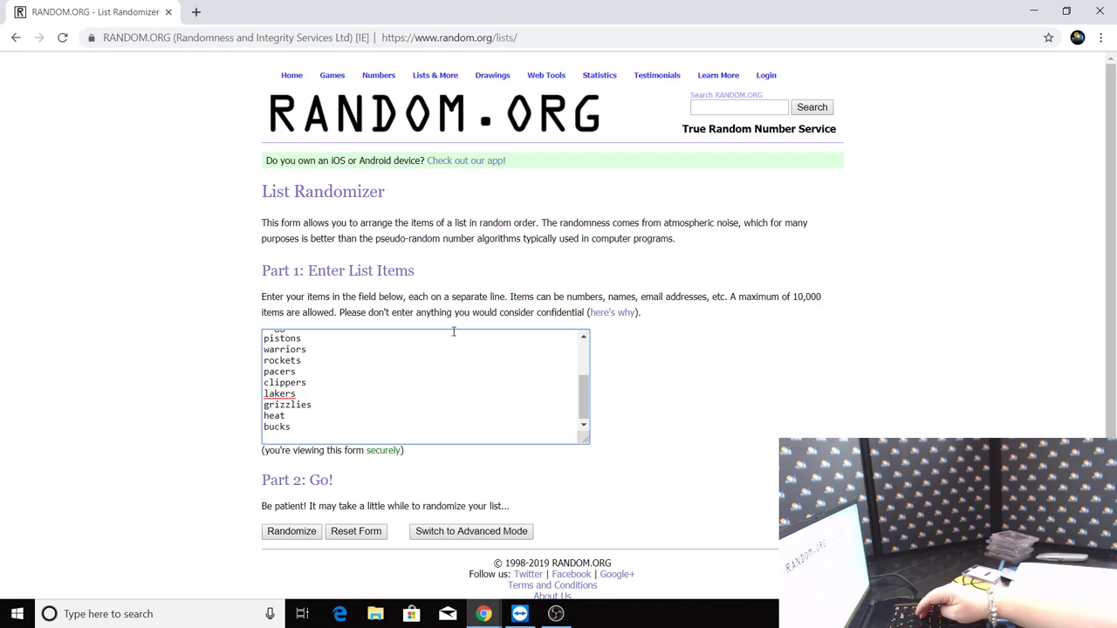
text(timberwolves)
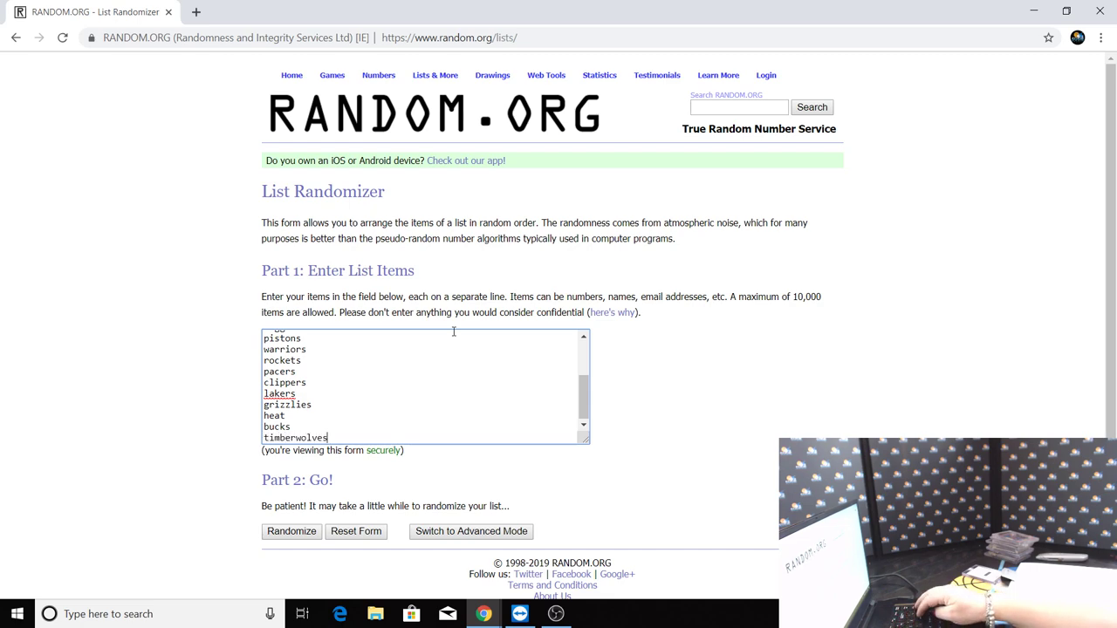
key(Return)
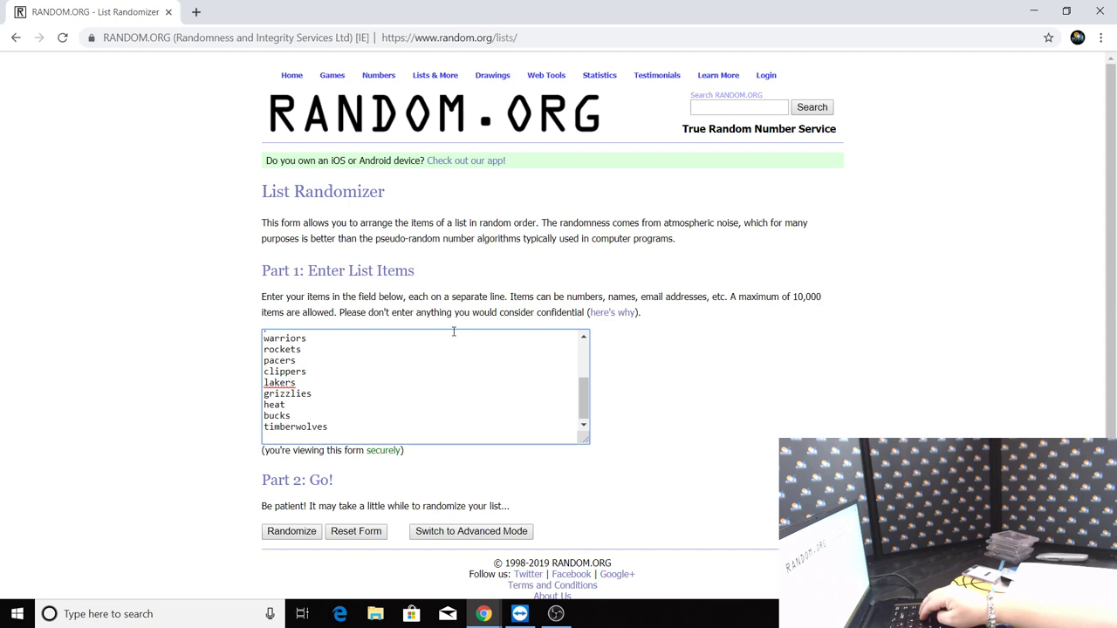
Step: Add pelicans and knicks below timberwolves in the item list, each on its own line
text(pelicans)
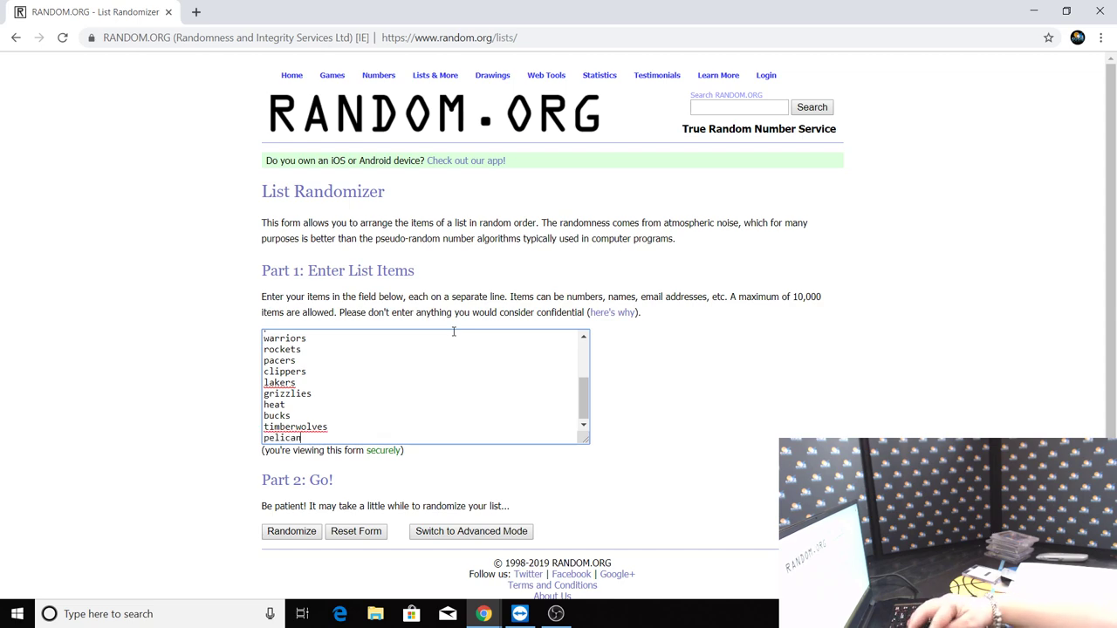
key(Return)
text(kn)
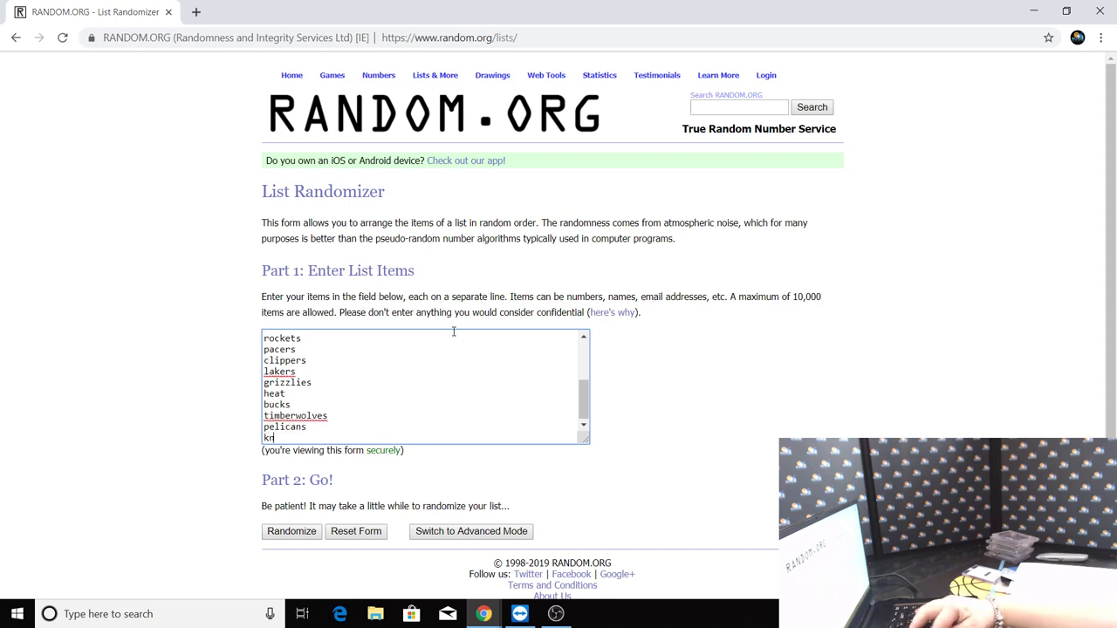
text(icks)
key(Return)
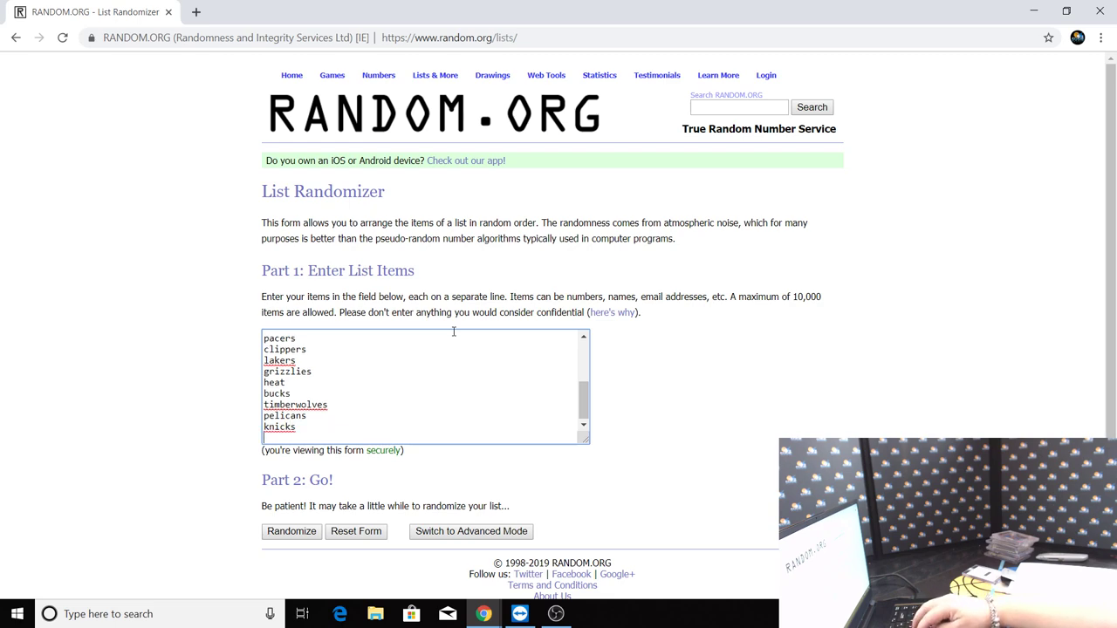
Step: Append thunder, magic and sixers to the list items, each on its own line
text(thunder)
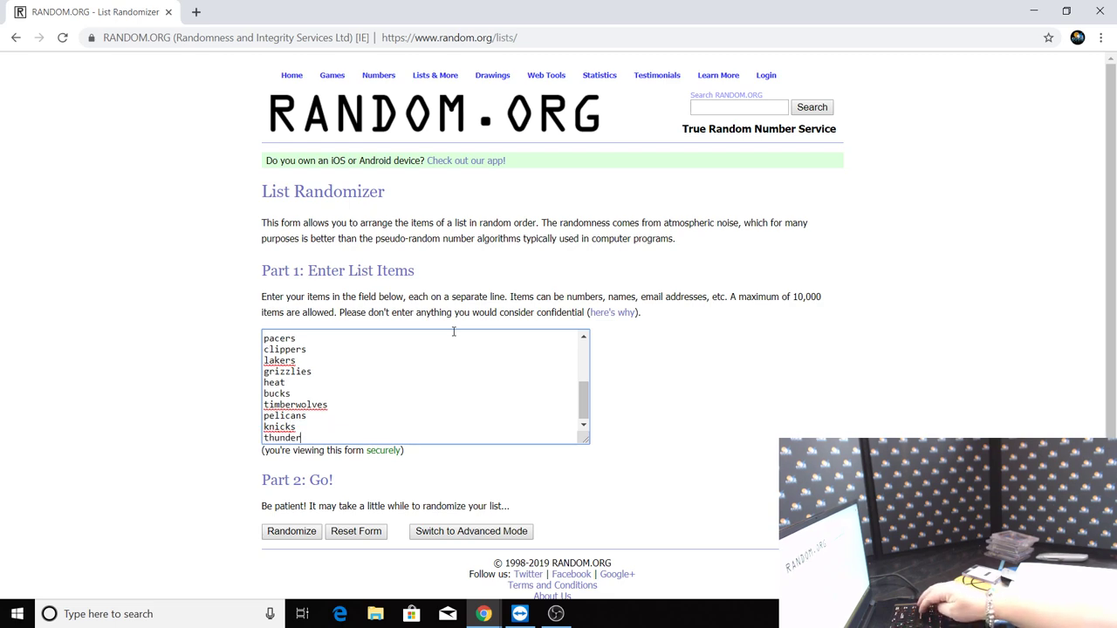
key(Return)
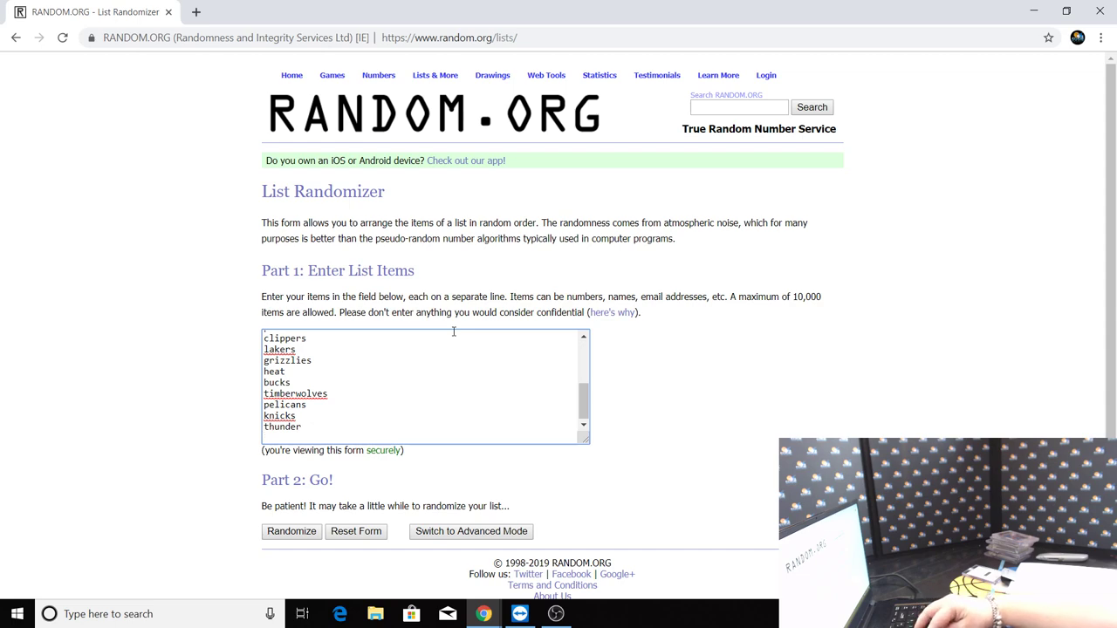
text(magic)
key(Return)
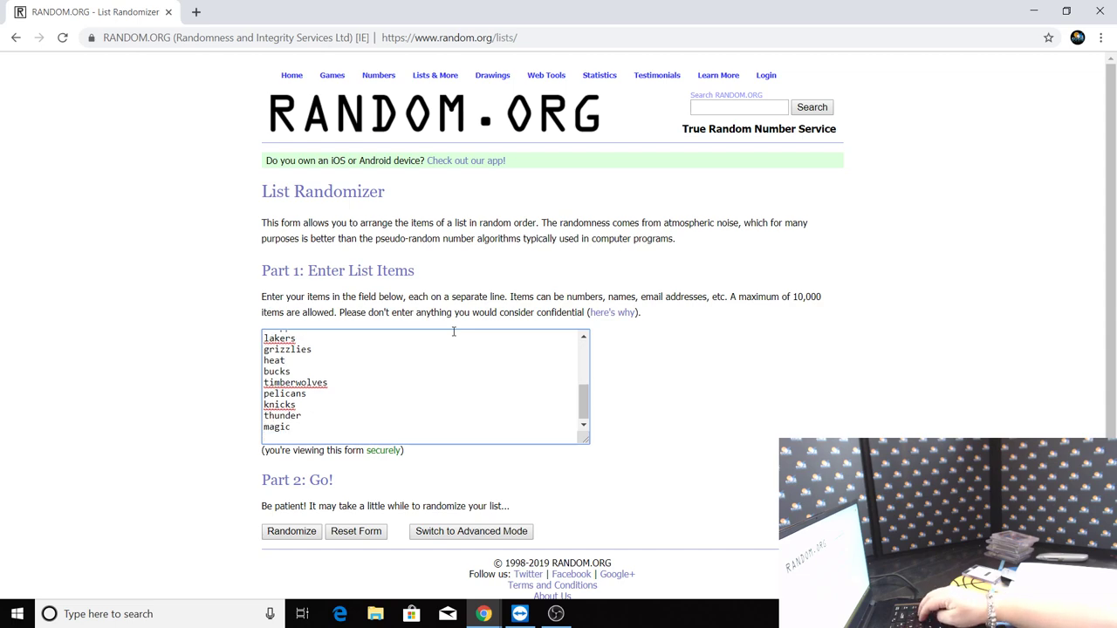
text(sixers)
key(Return)
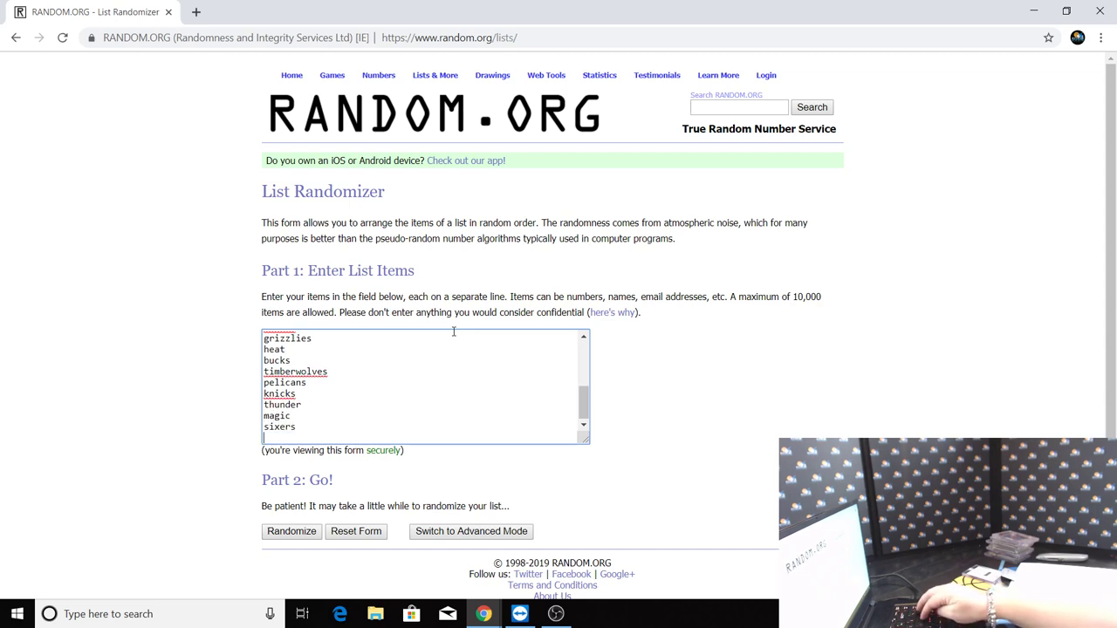
Step: Add suns and trai;s blazers as the next two lines of the item list
text(su)
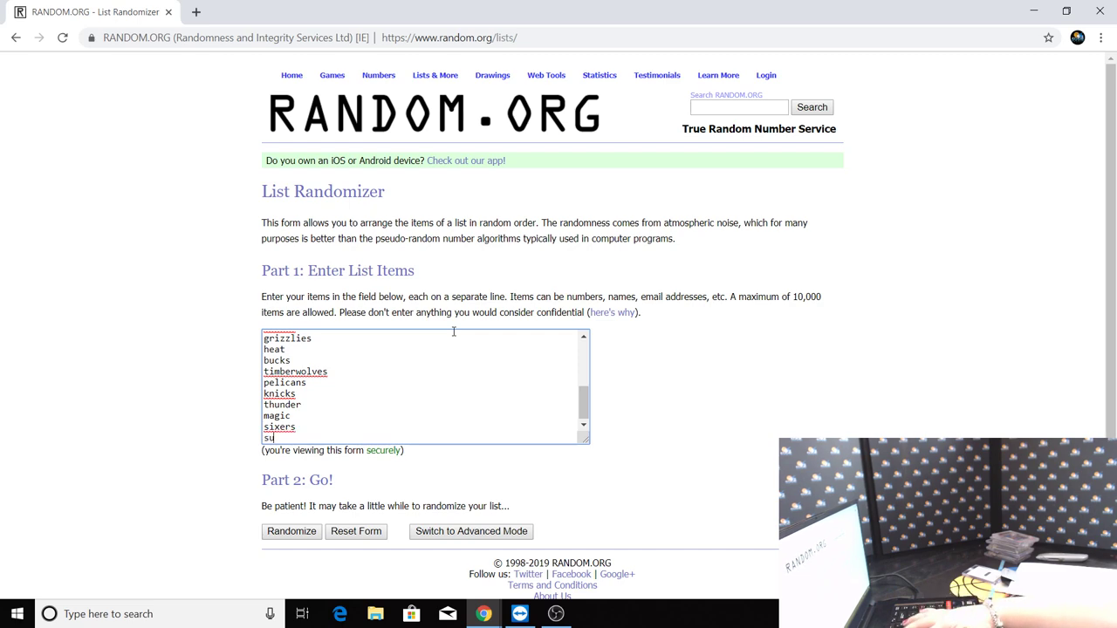
text(ns)
key(Return)
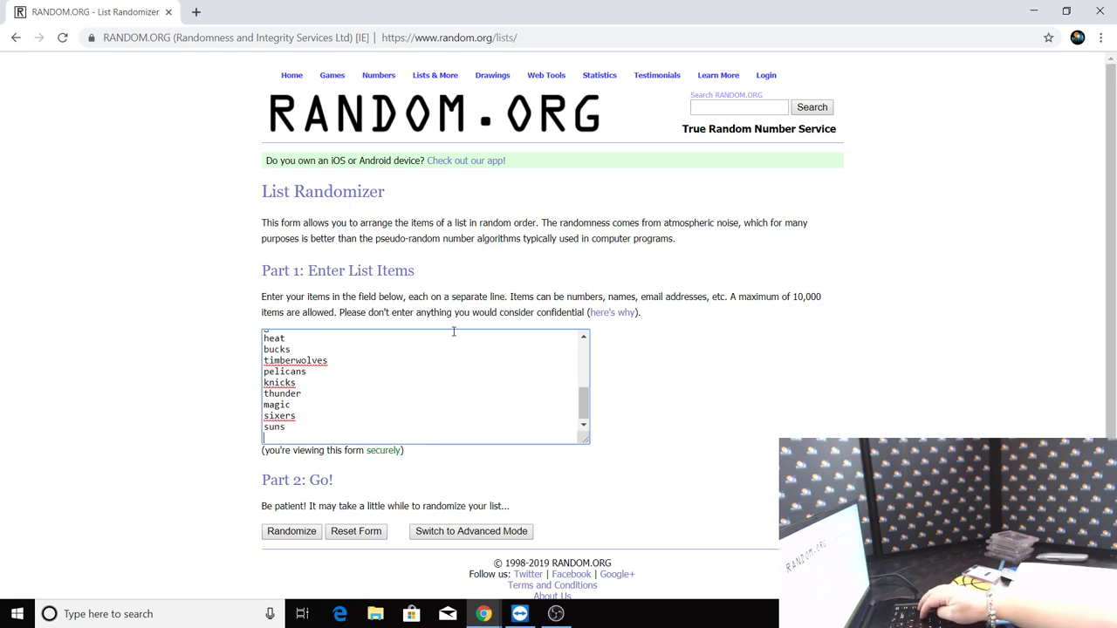
text(trai;)
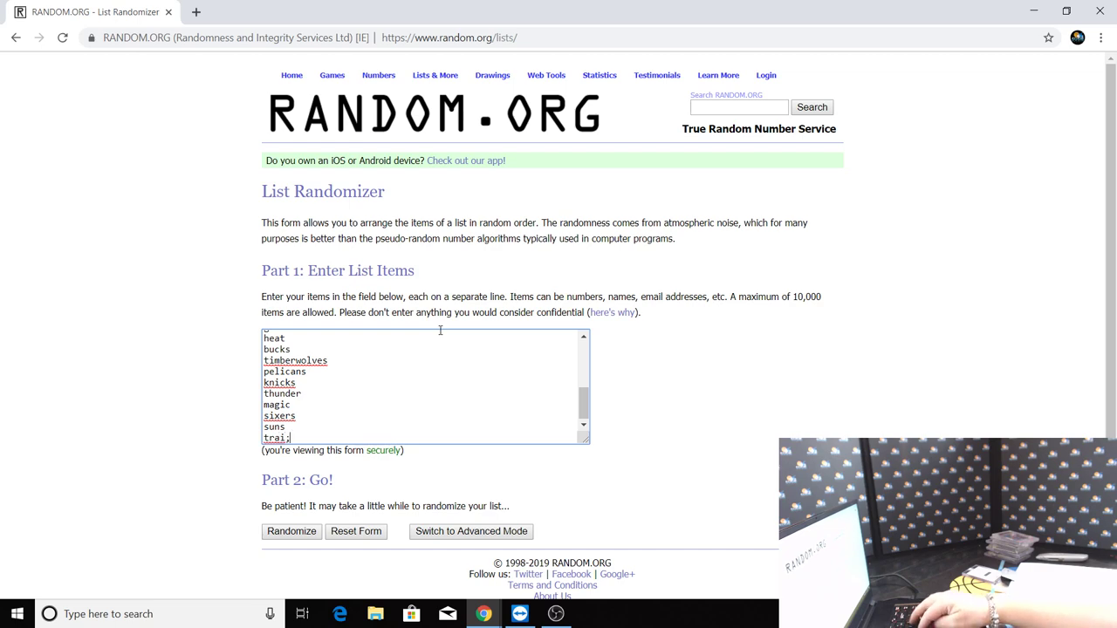
text(s blazers)
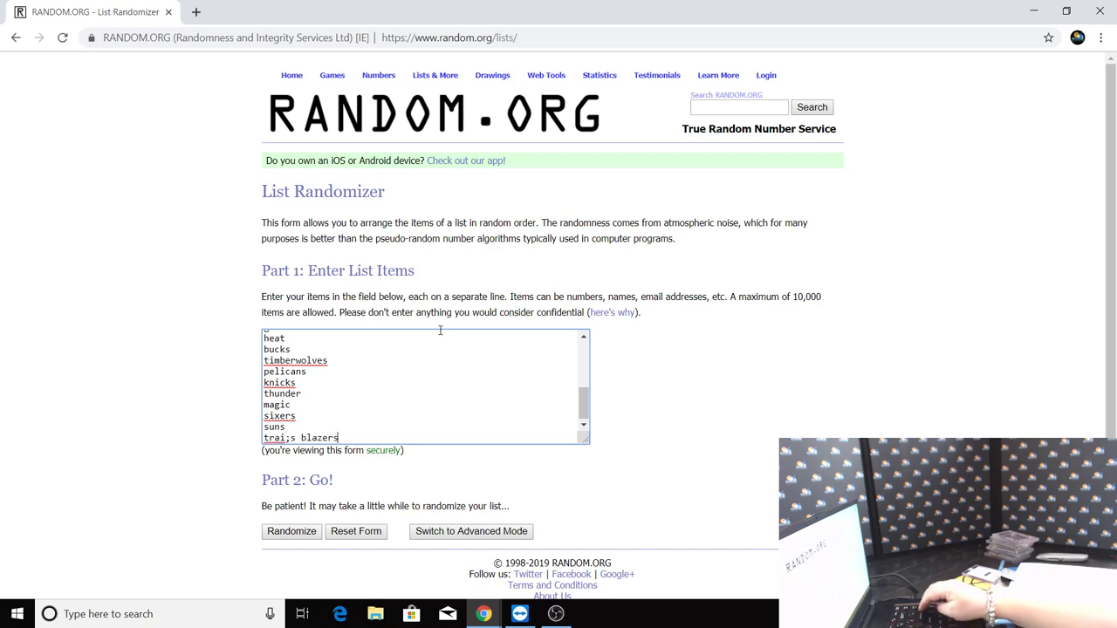
key(Return)
Step: Add kings and spurs below the blazers entry in the item list, each on its own line
text(kin)
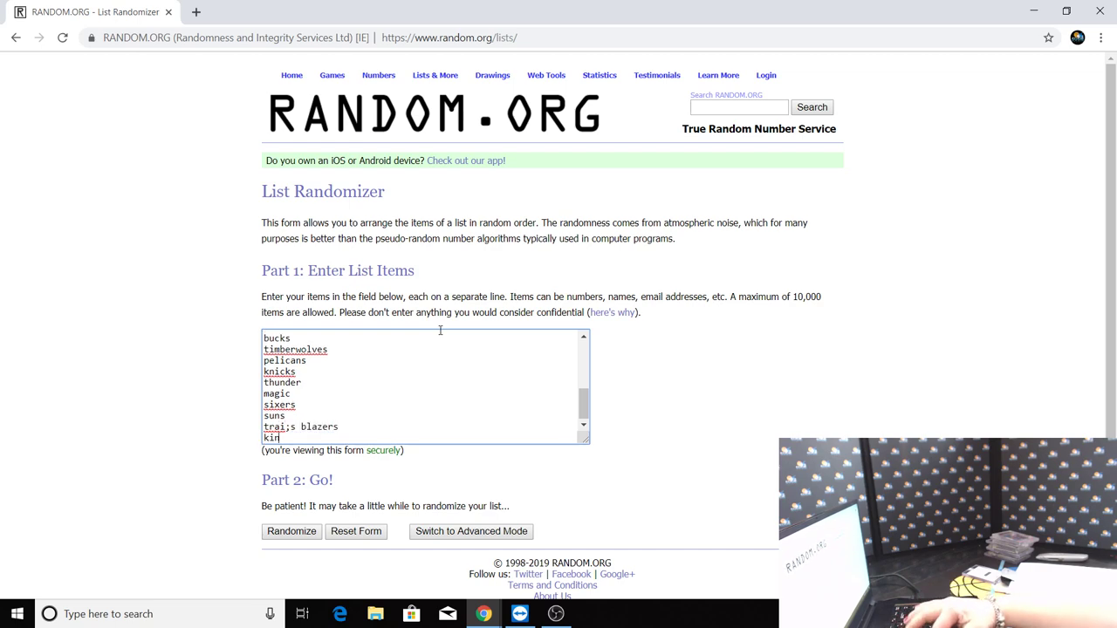
text(gs)
key(Return)
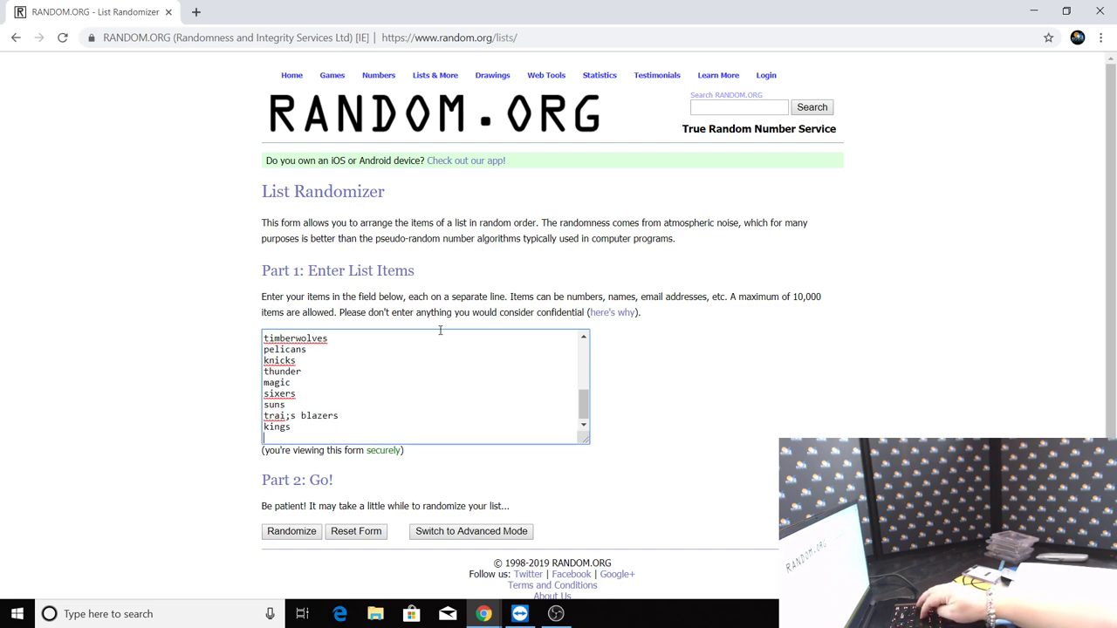
text(spurs)
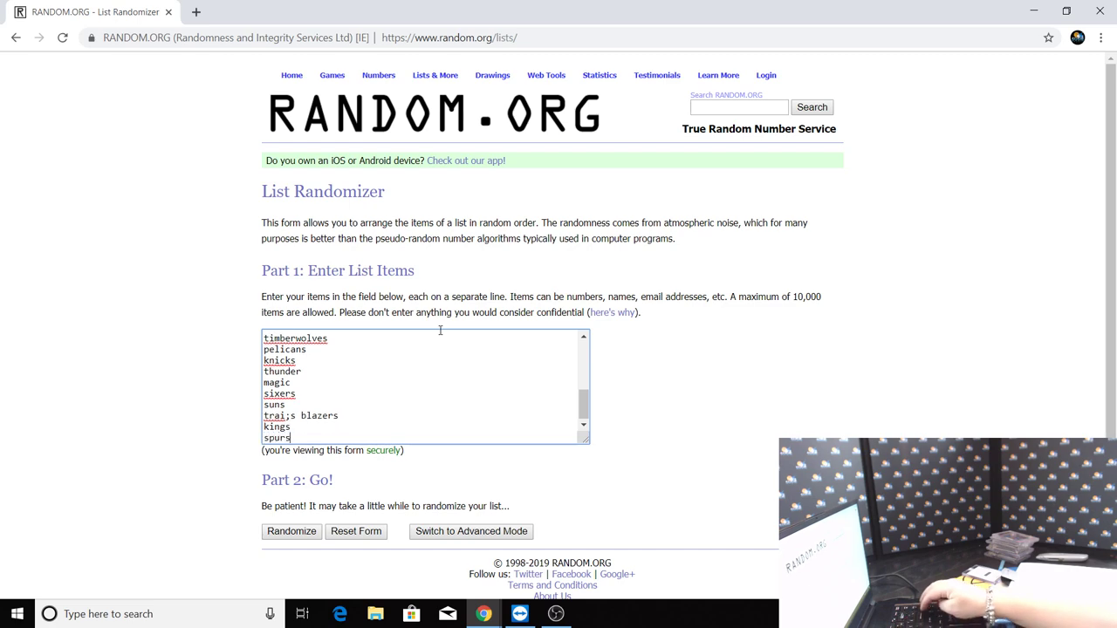
key(Return)
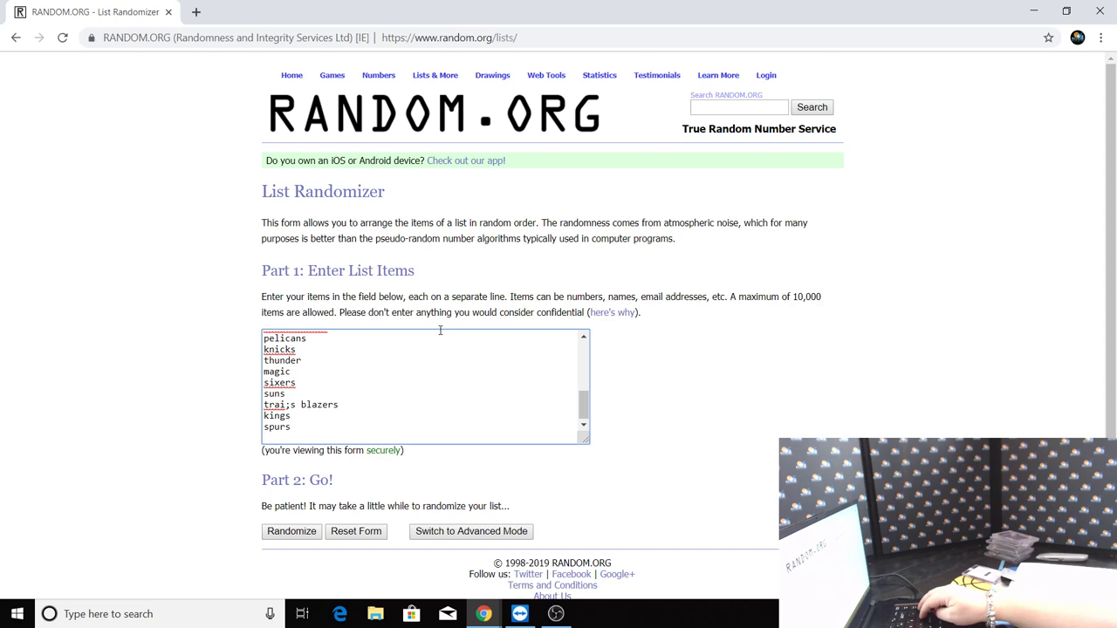
Step: Complete the item list with raptors, jazz and wizards on separate lines
text(raptors)
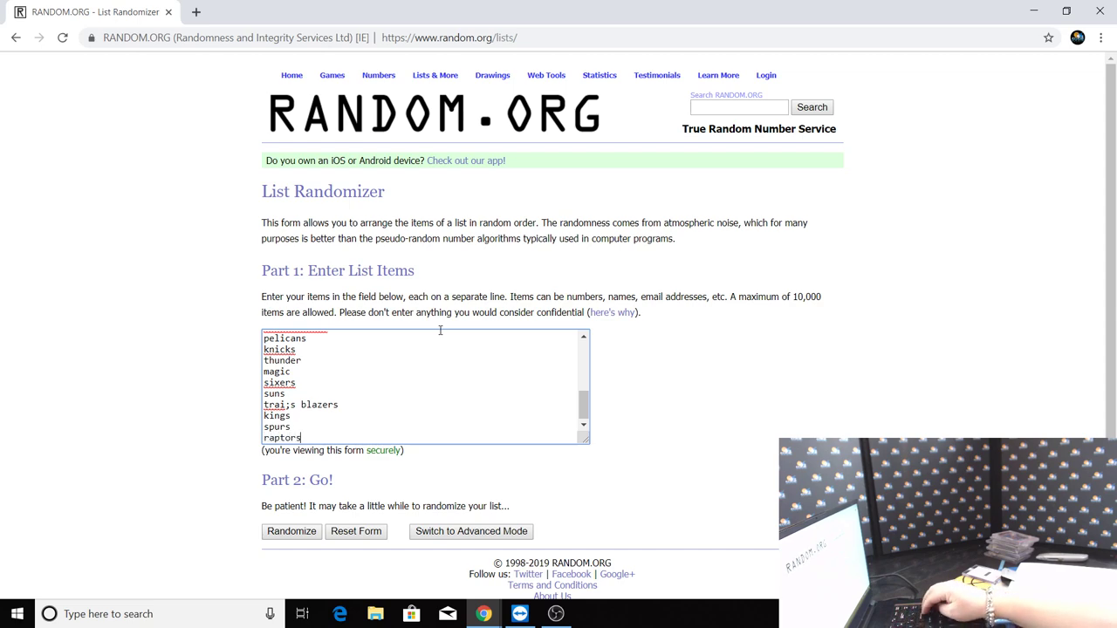
key(Return)
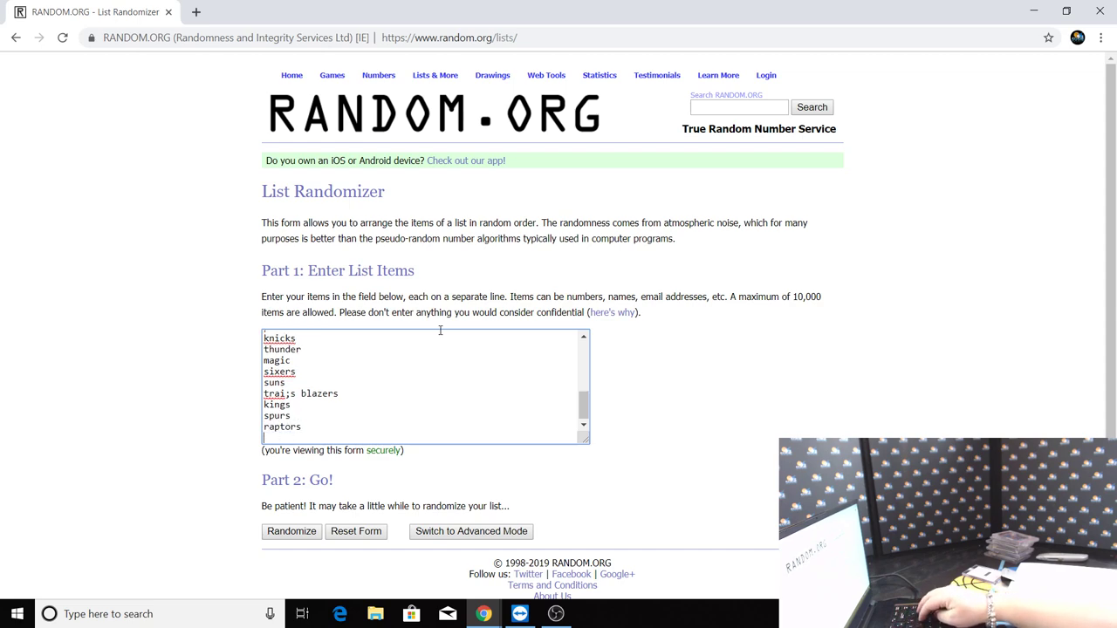
text(jazz)
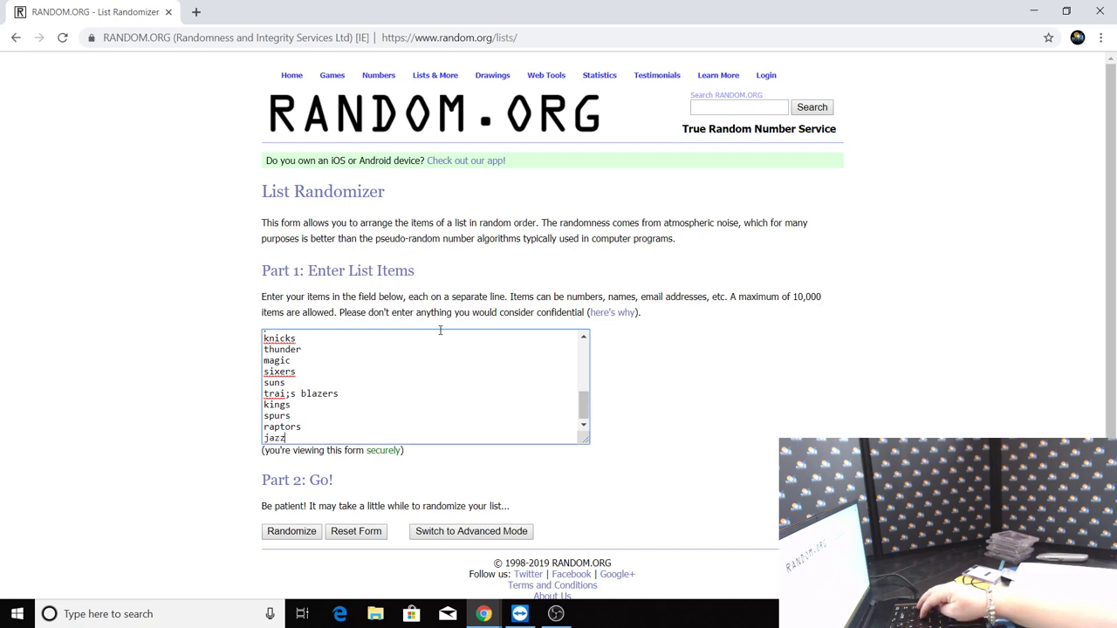
key(Return)
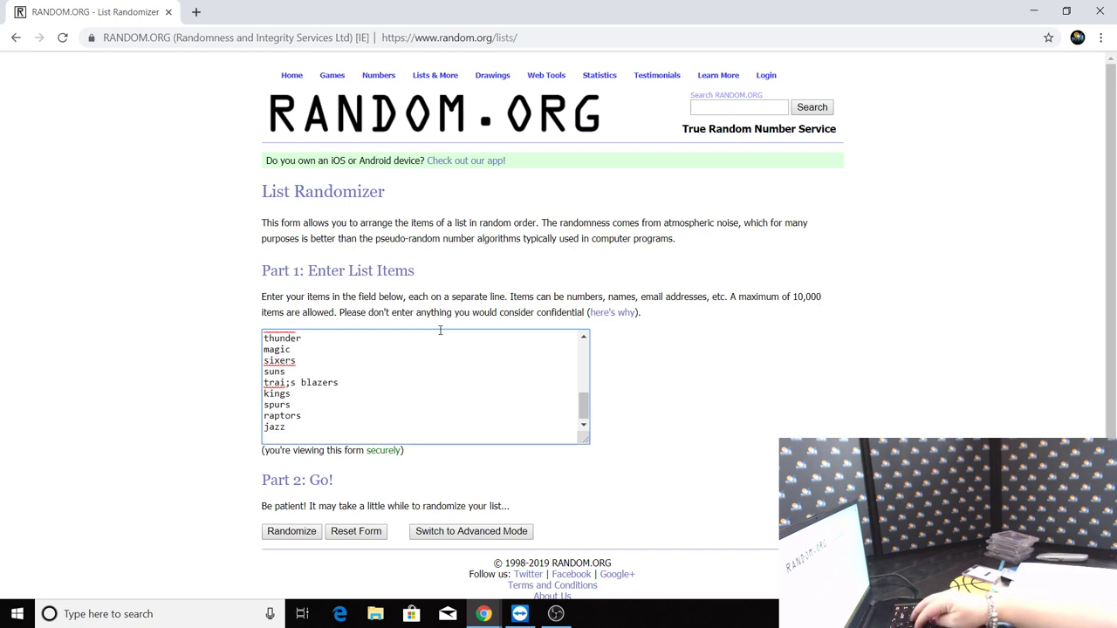
text(wizards)
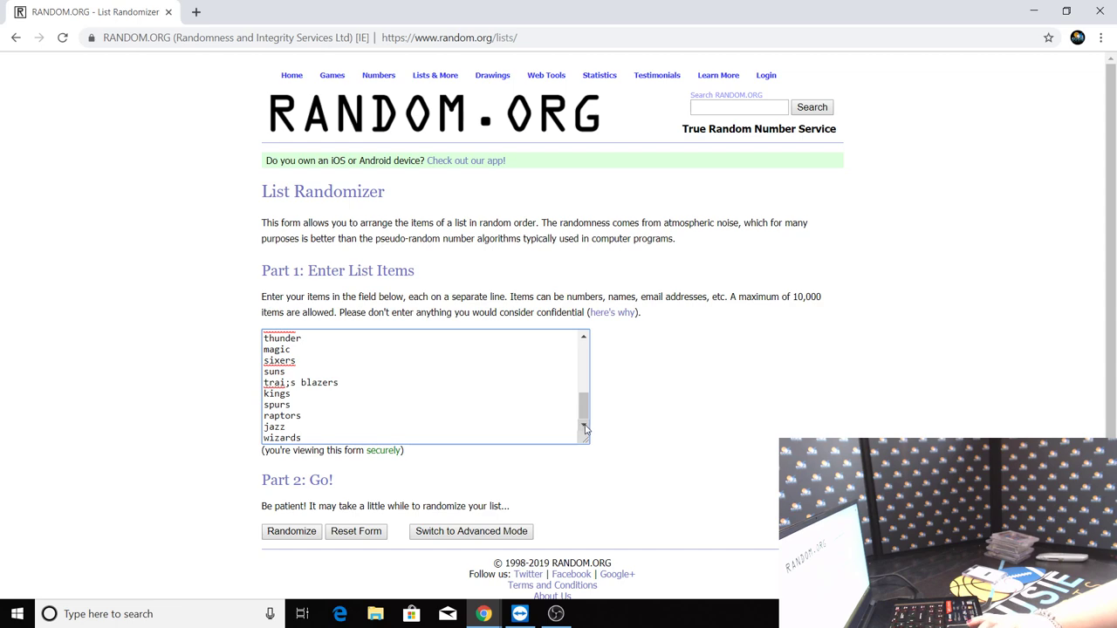
Step: Review the entered teams and correct the misspelled blazers entry to trail blazers
scroll(587, 385, up, 1)
scroll(587, 386, up, 3)
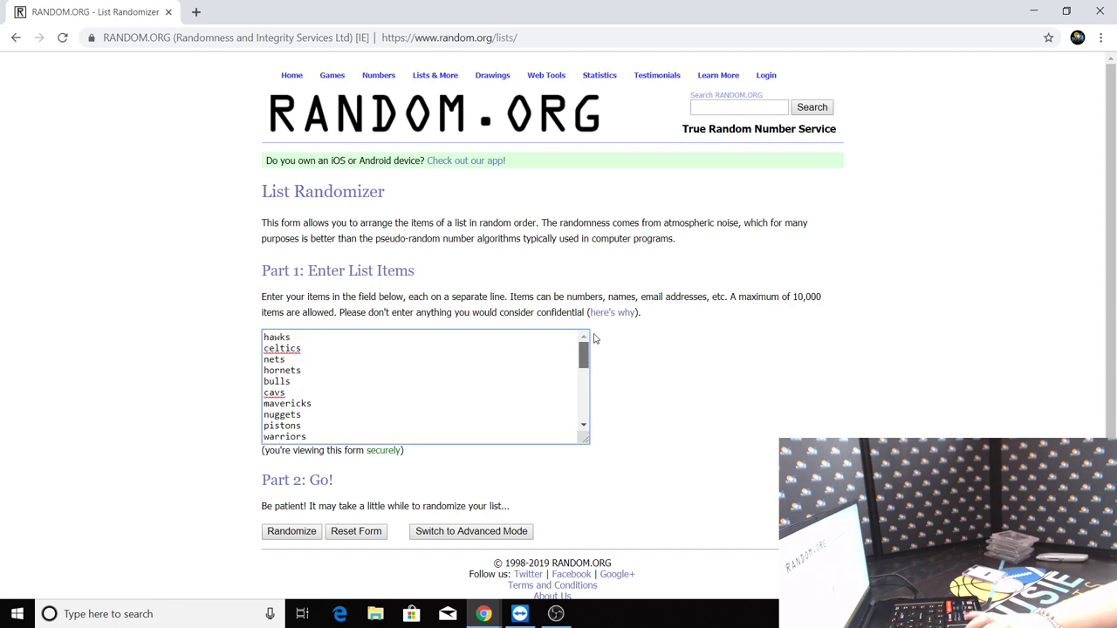
scroll(589, 383, down, 2)
scroll(592, 410, down, 3)
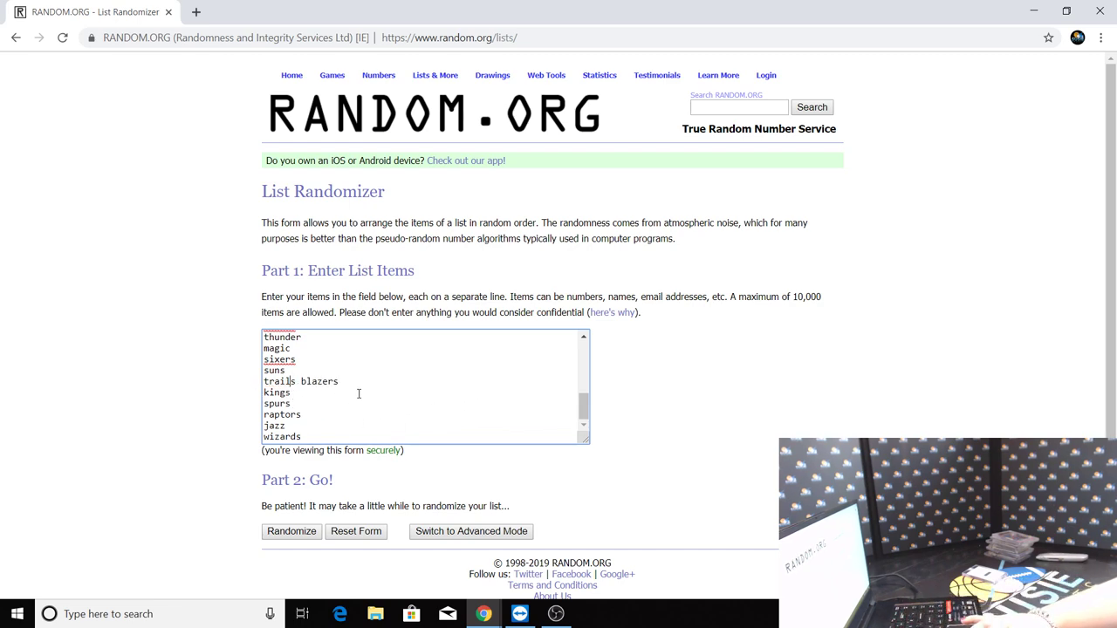
key(BackSpace)
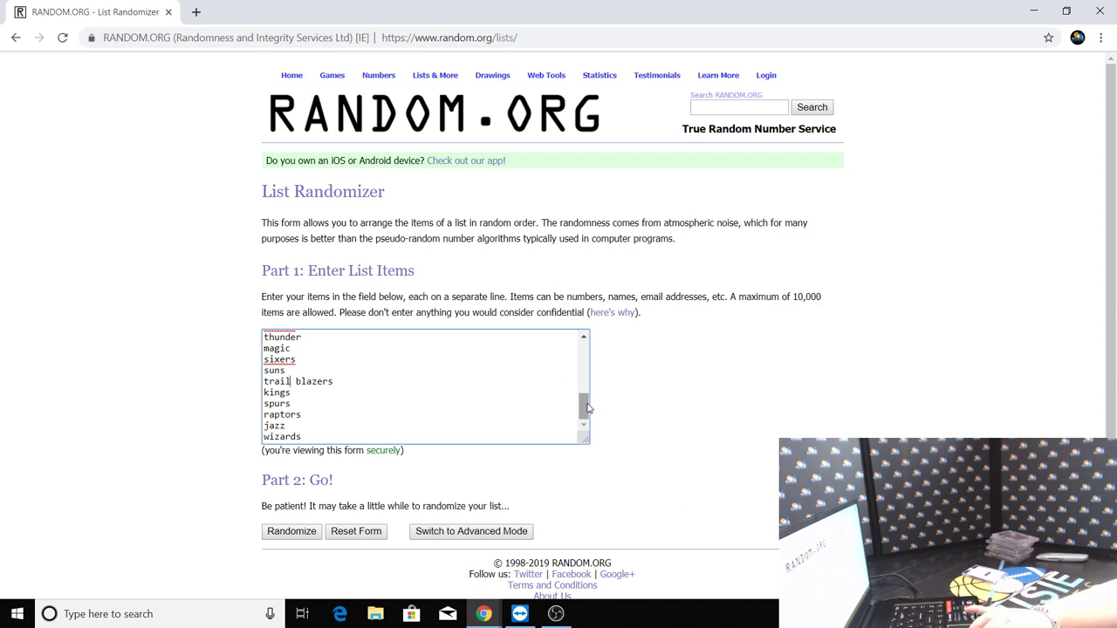
drag(586, 406, 603, 475)
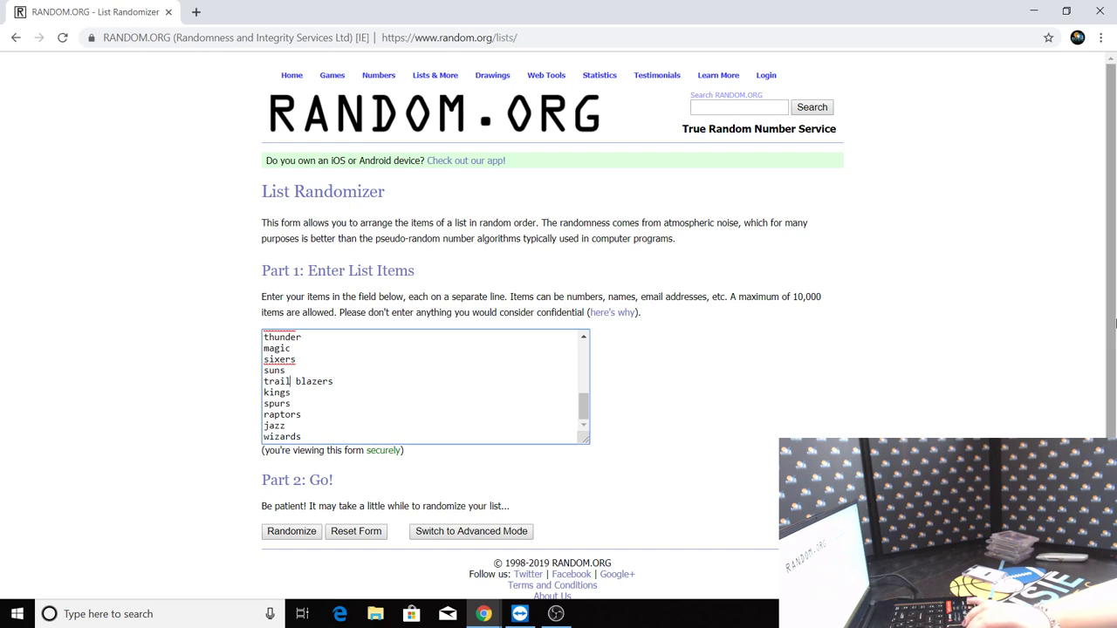
Step: Randomize the list of team names five times in a row and view the order from the fifth run
scroll(1114, 323, down, 1)
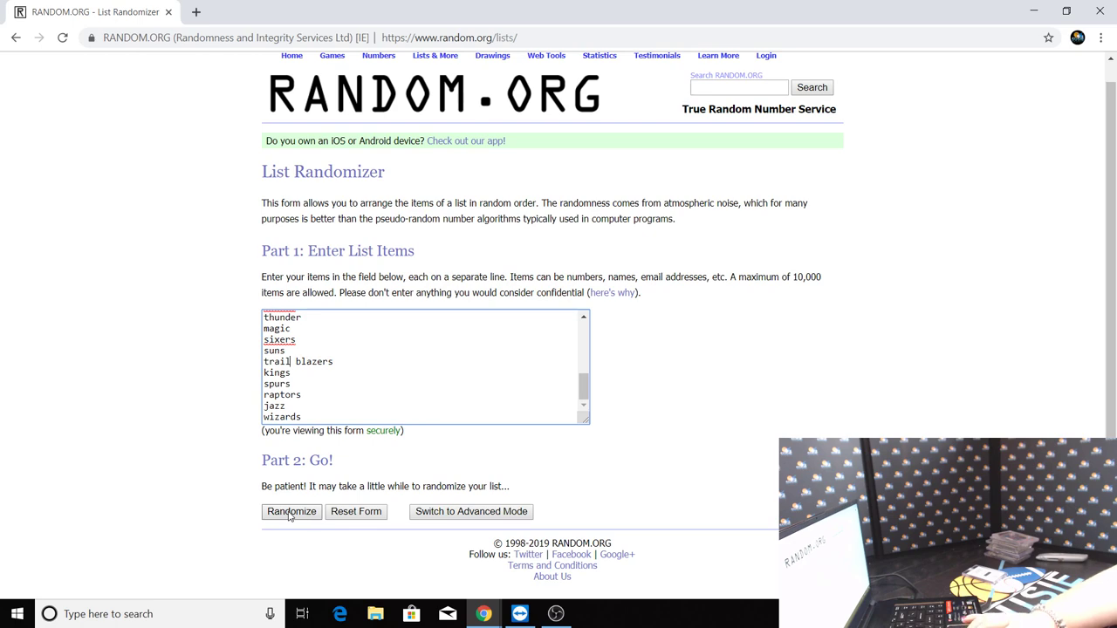
click(289, 514)
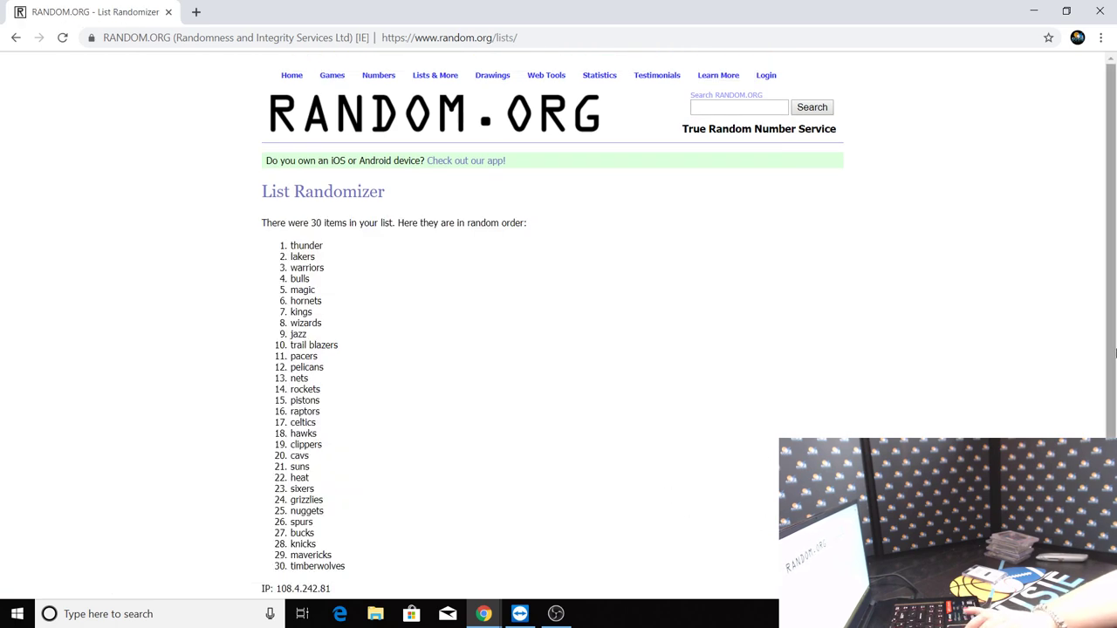
scroll(1114, 353, down, 2)
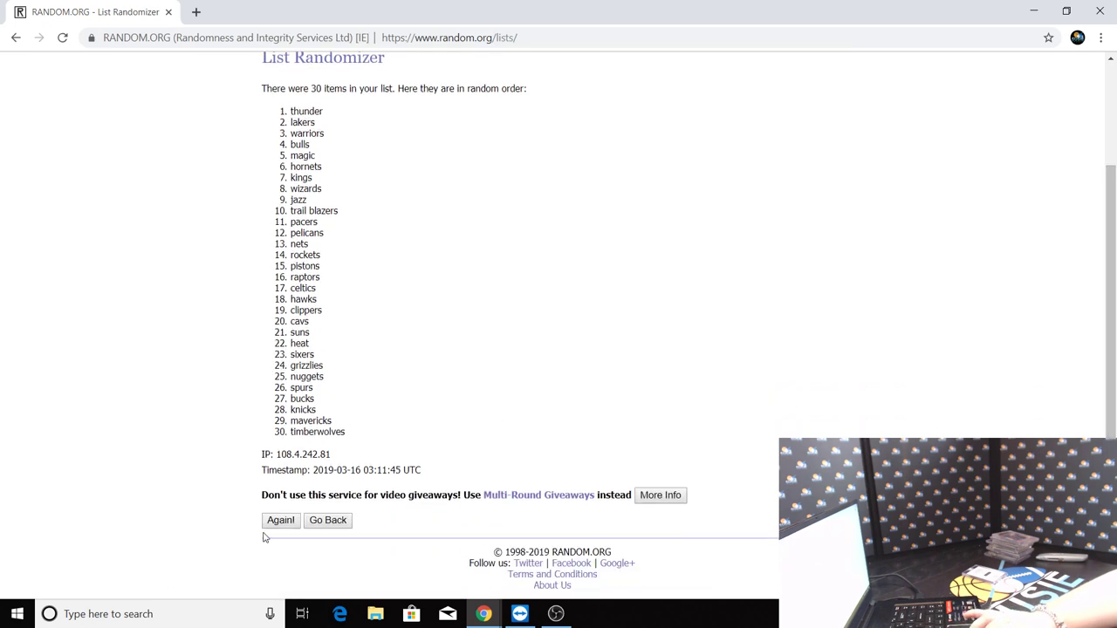
click(277, 521)
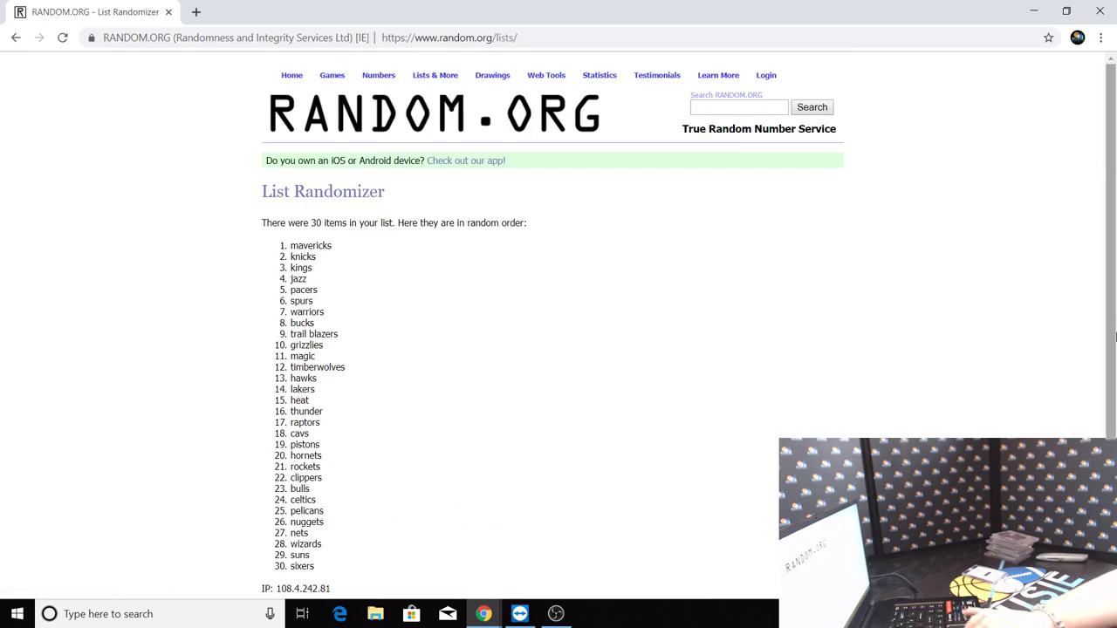
scroll(1095, 339, down, 2)
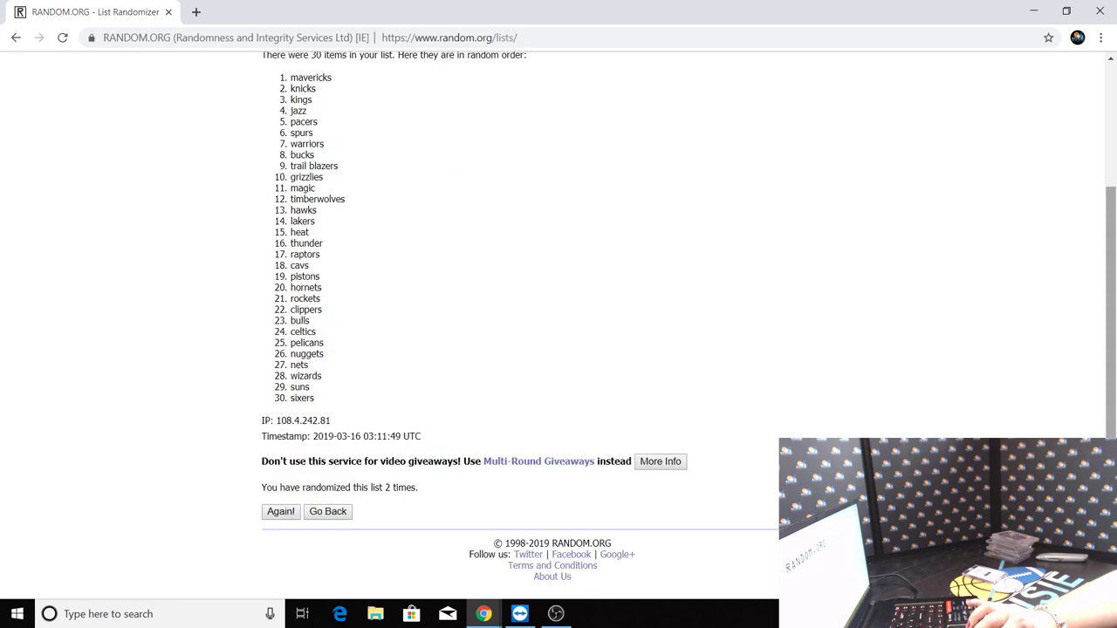
click(281, 515)
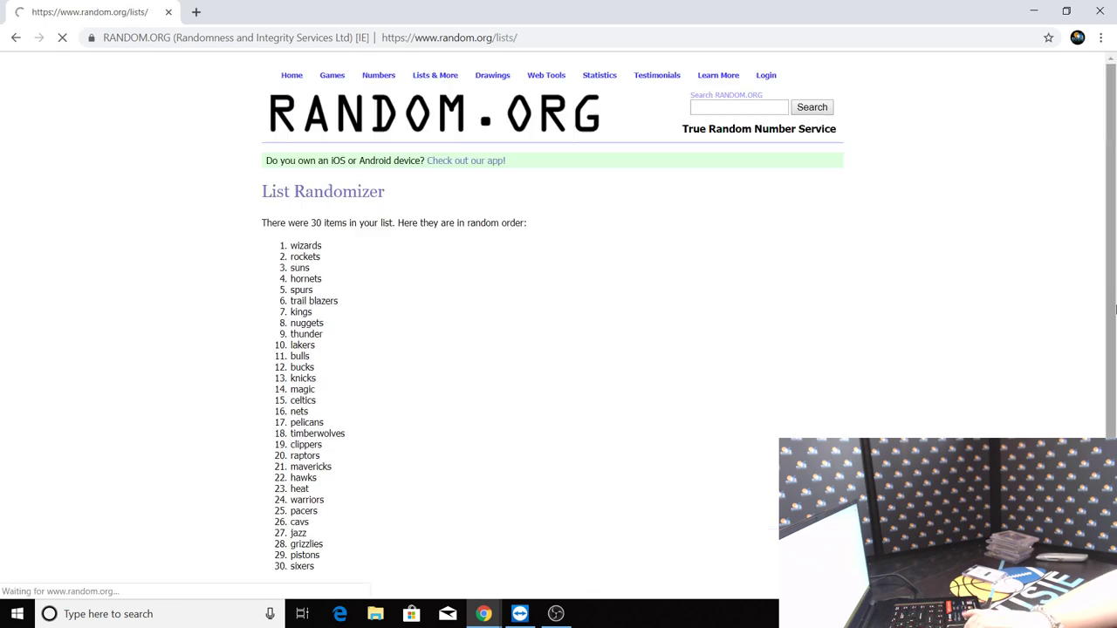
scroll(1114, 308, down, 2)
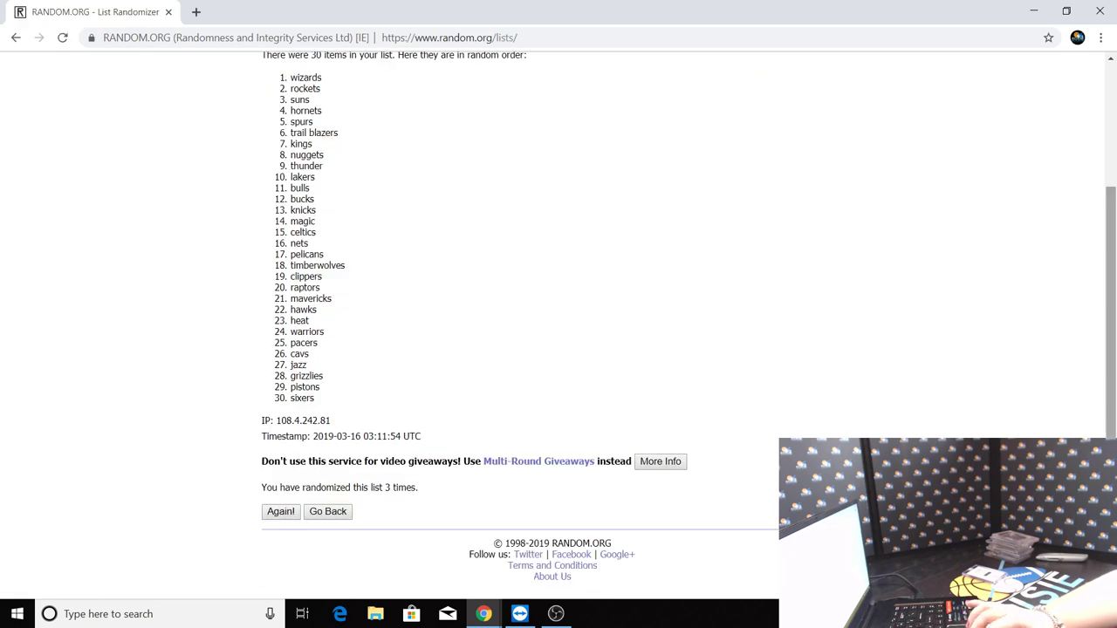
click(281, 513)
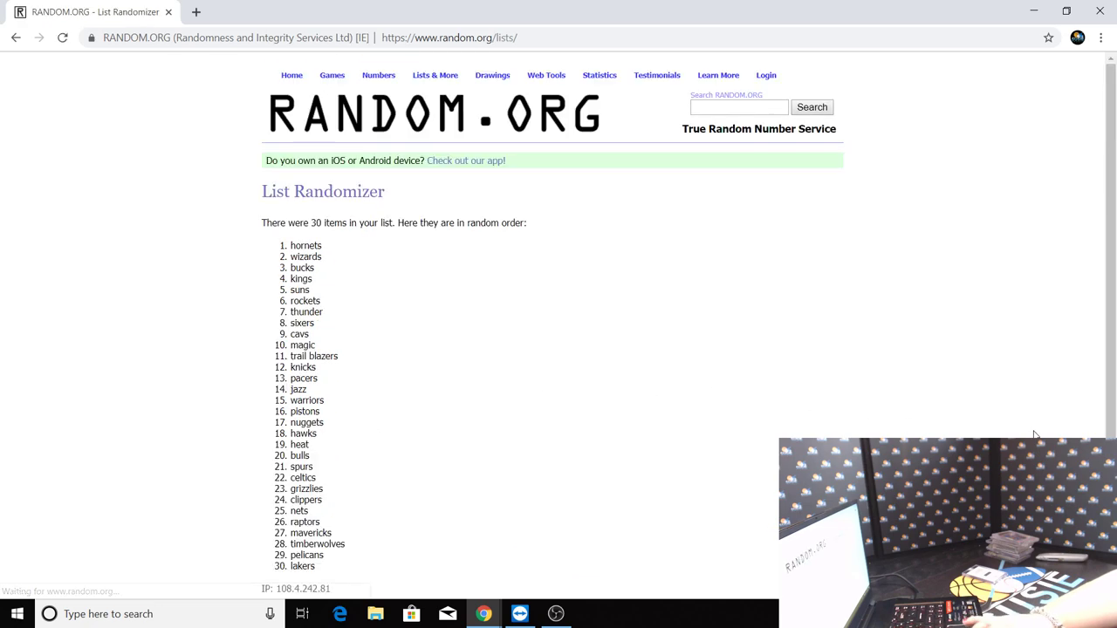
scroll(558, 332, down, 2)
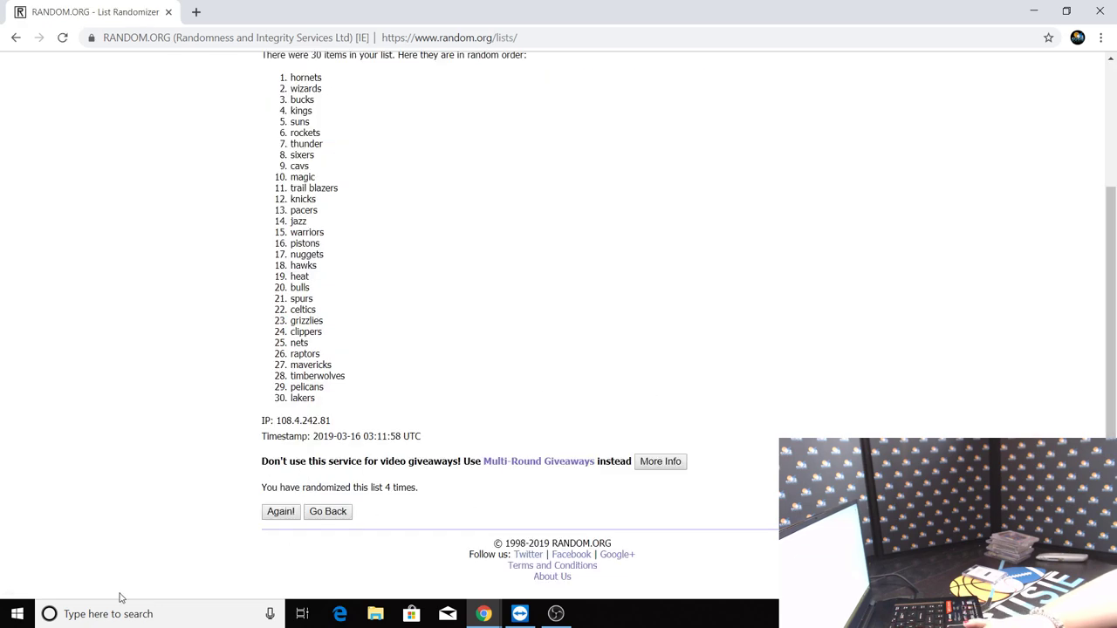
click(281, 514)
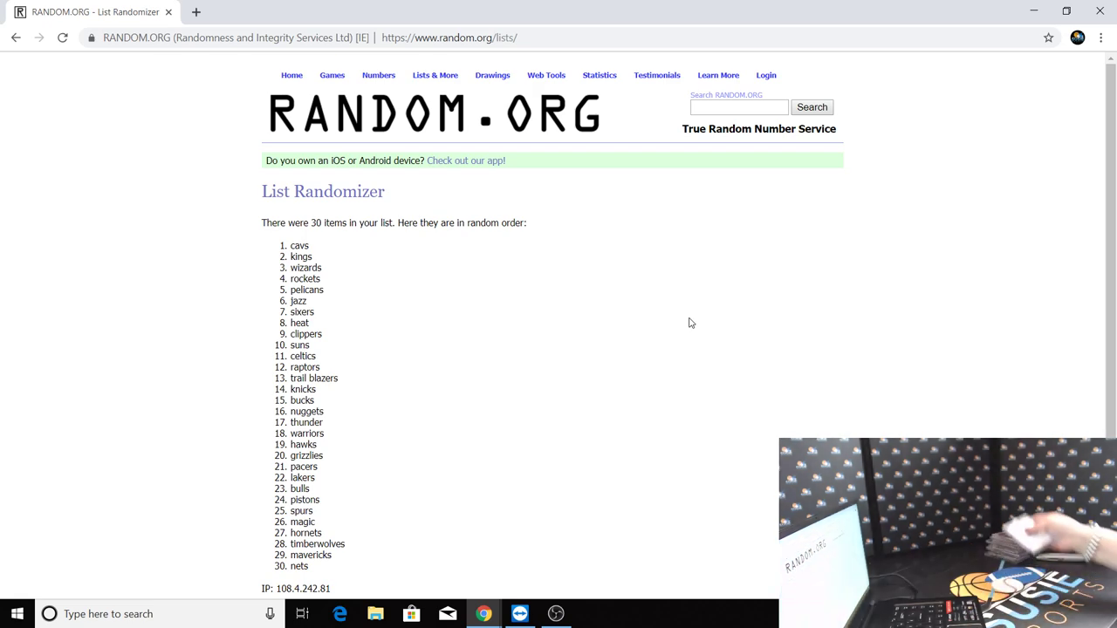
scroll(690, 322, down, 1)
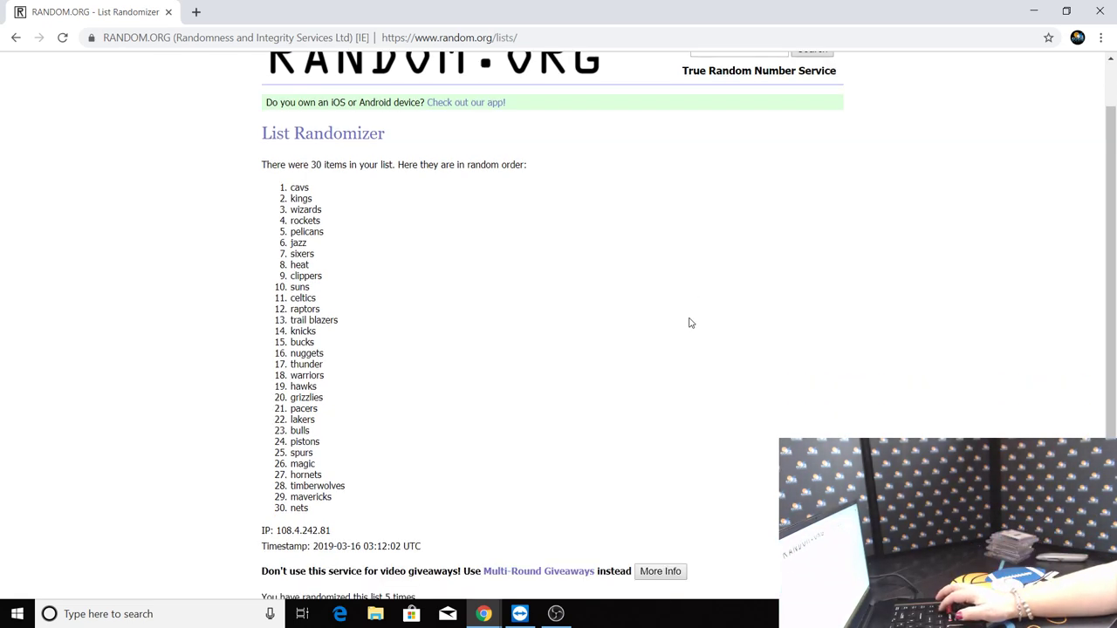
scroll(689, 323, down, 1)
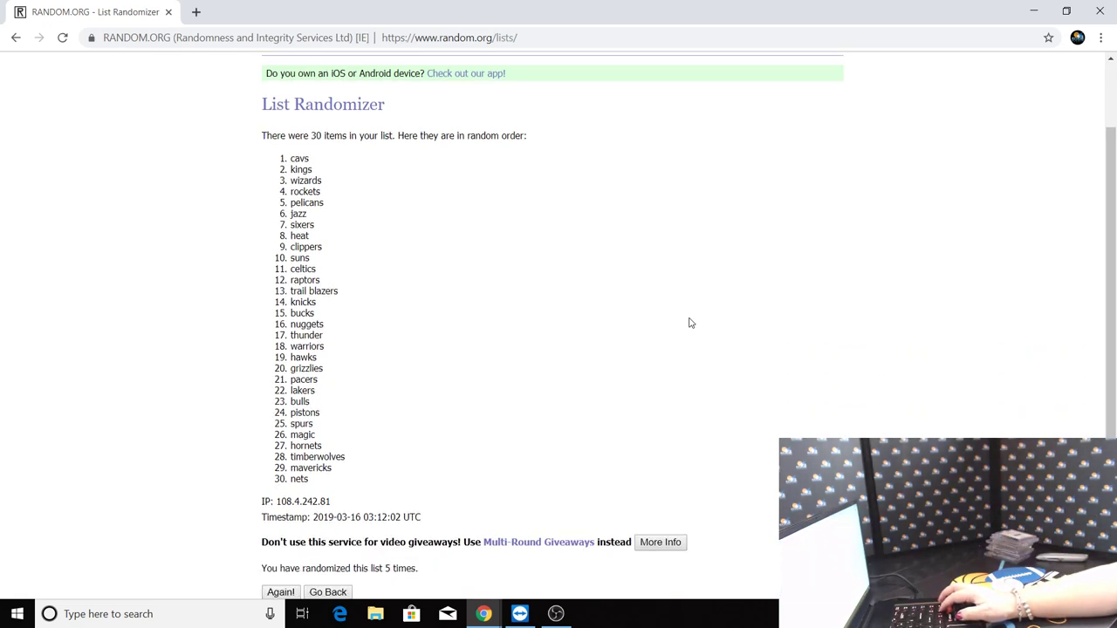